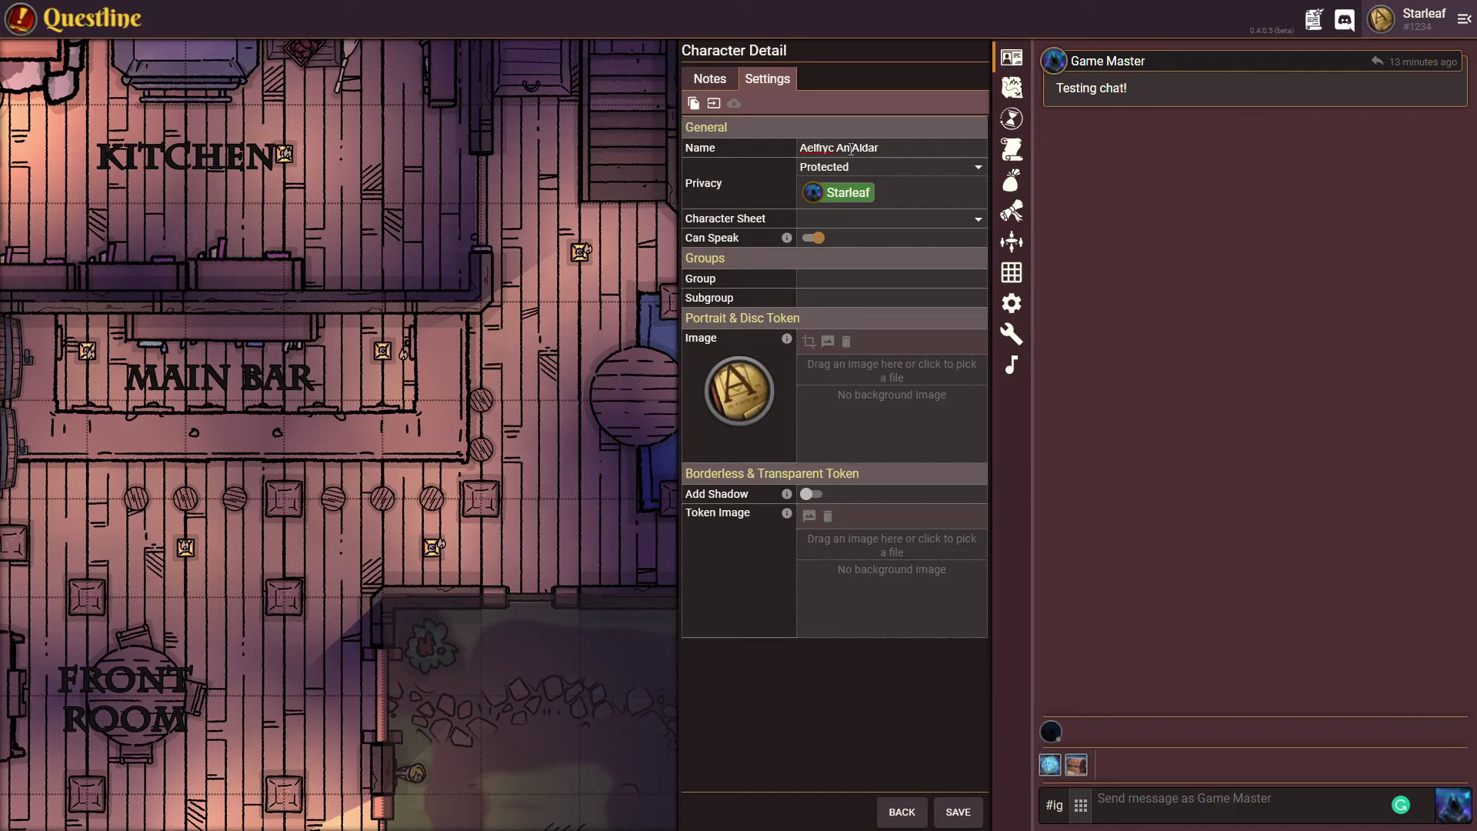
Switch Aelfryc's character sheet type to PC and start setting the group to Players.
left_click(919, 223)
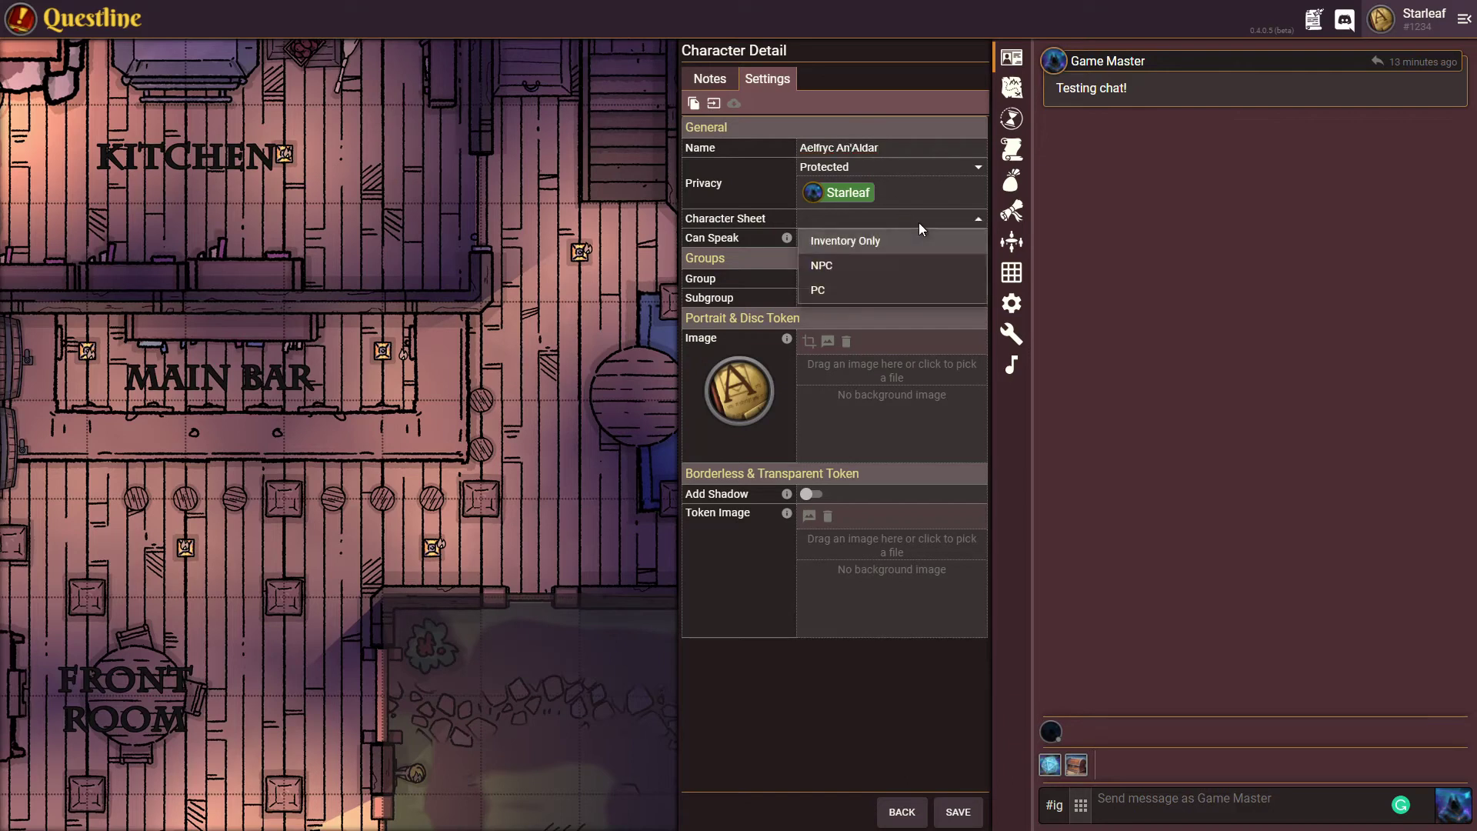
left_click(843, 296)
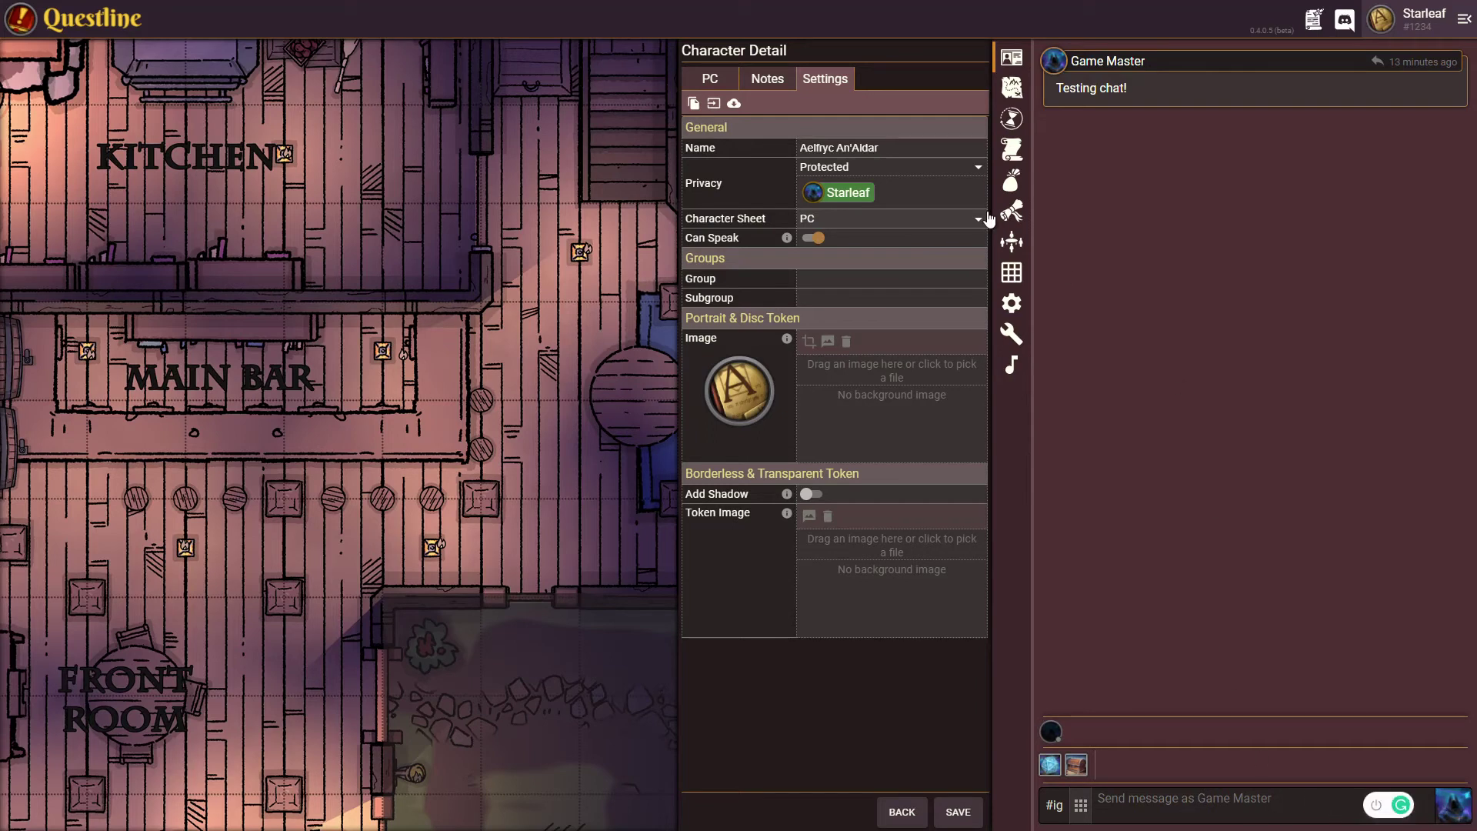
left_click(841, 277)
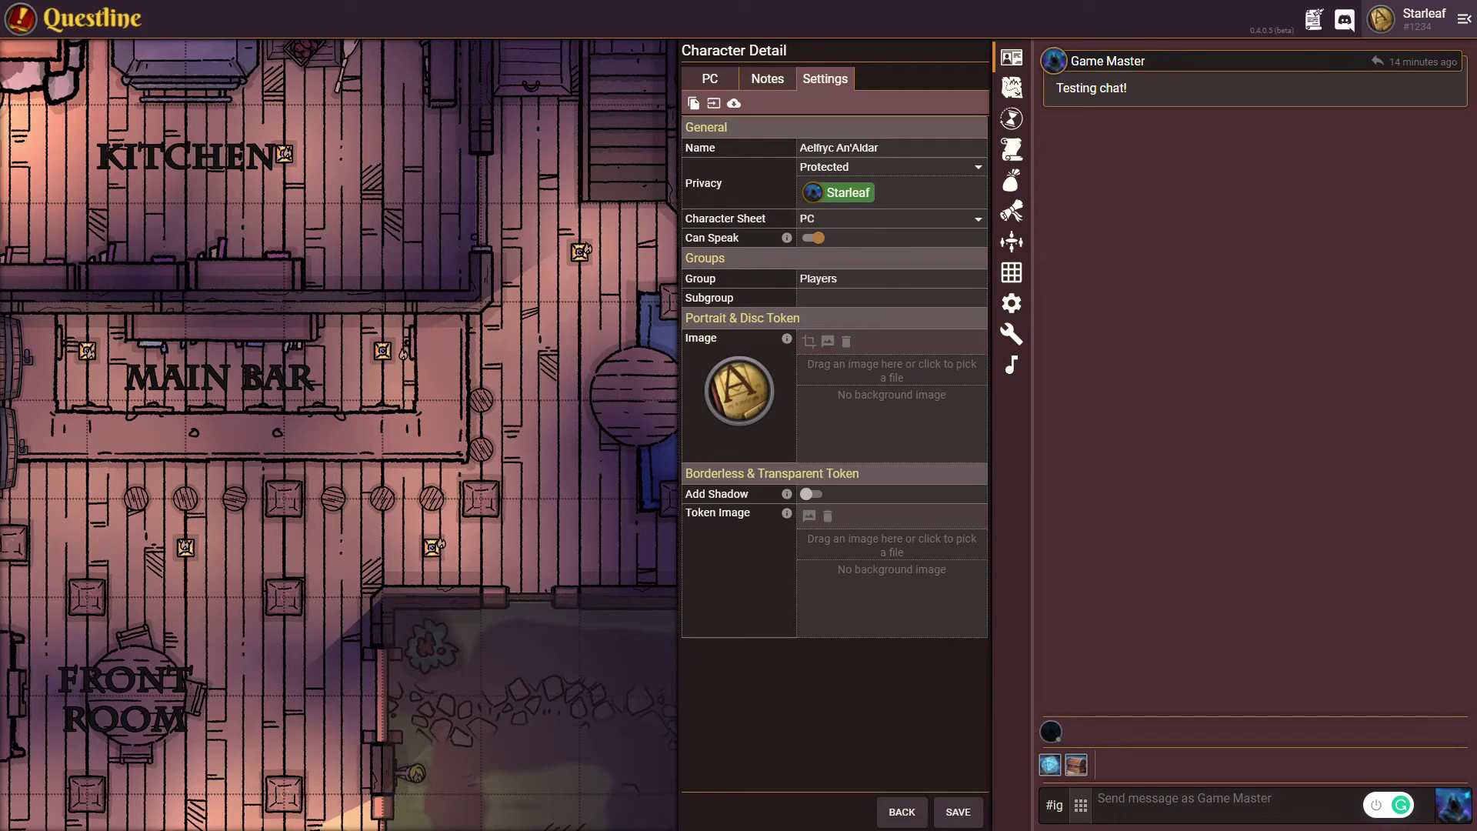
Add an elf portrait cropped around the face, then save Aelfryc's character.
left_click_drag(1476, 388, 885, 369)
mouse_move(892, 496)
left_mouse_down()
mouse_move(873, 466)
mouse_move(891, 481)
left_mouse_up()
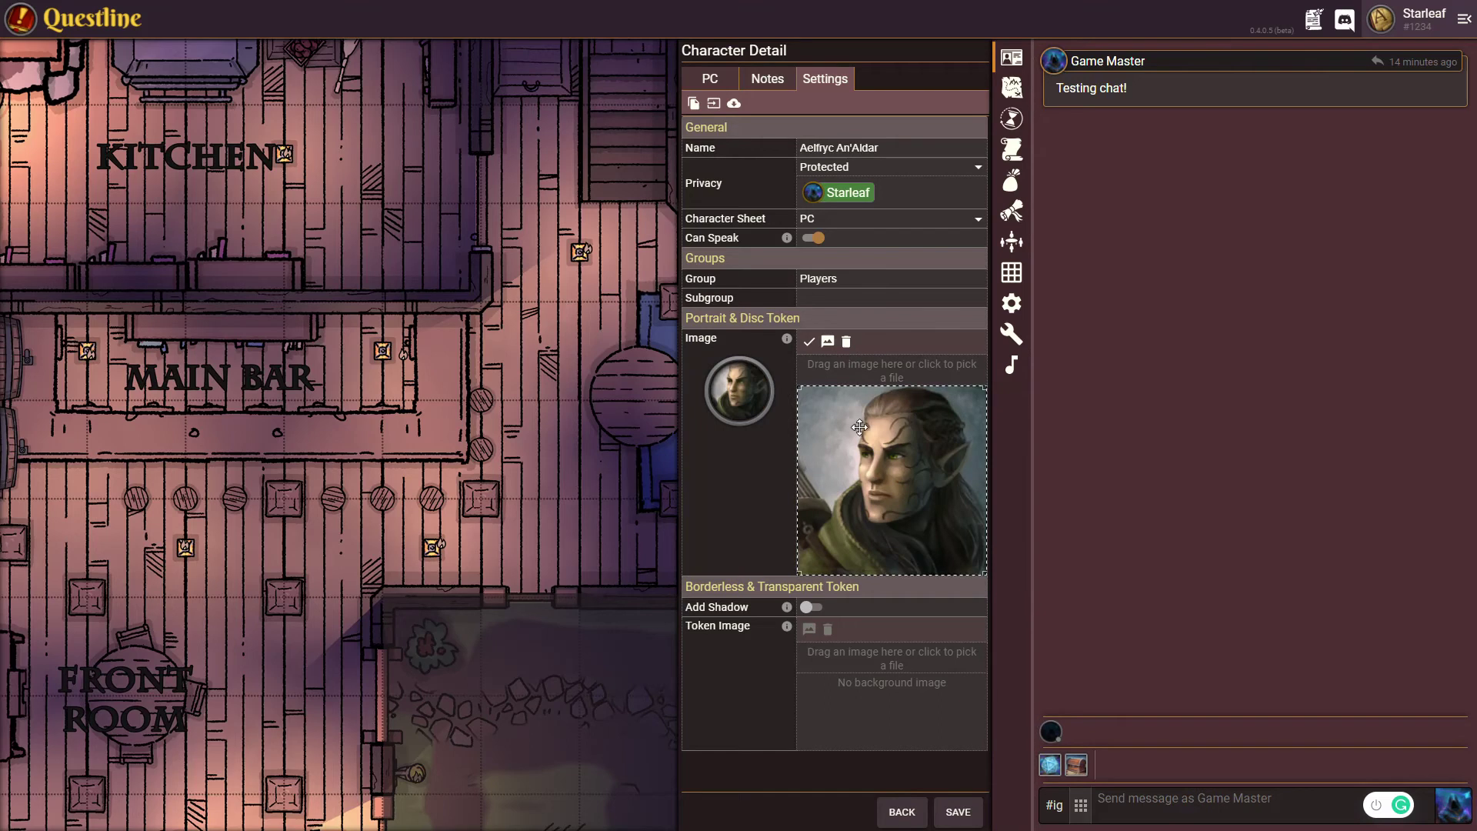
left_click(809, 342)
left_click(953, 811)
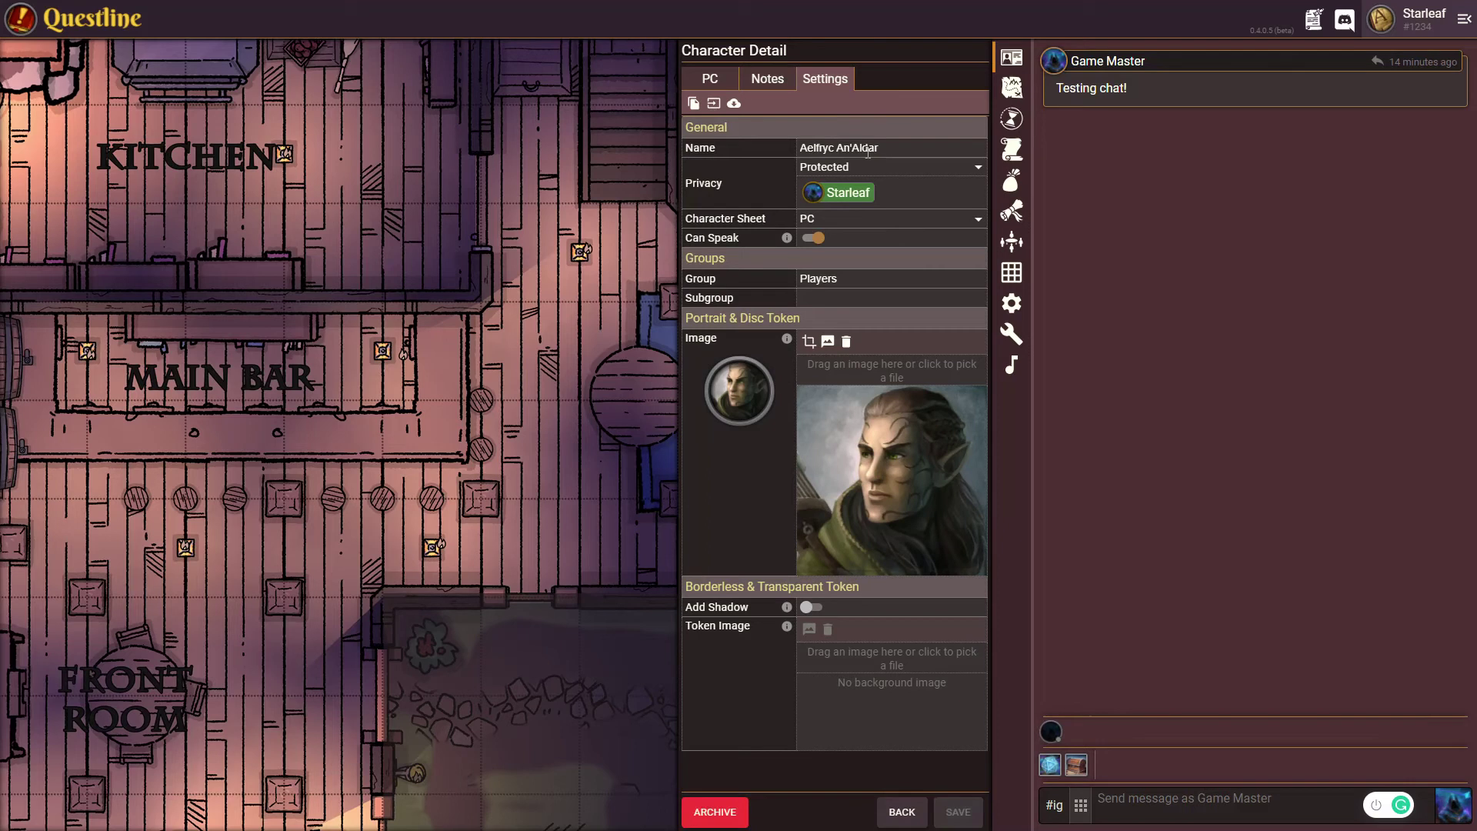
left_click(712, 80)
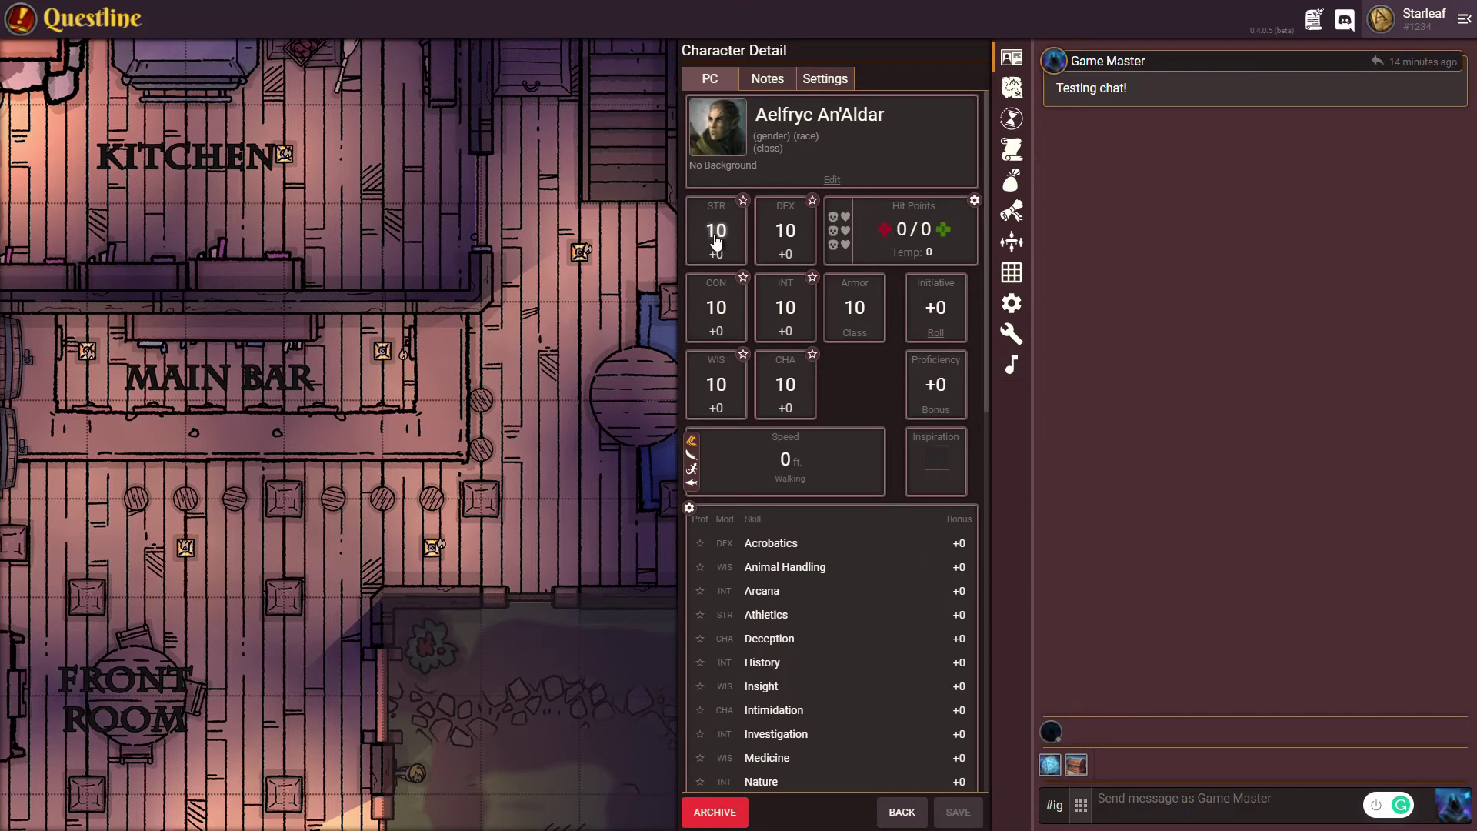
scroll(871, 544, "down", 5)
scroll(877, 513, "down", 1)
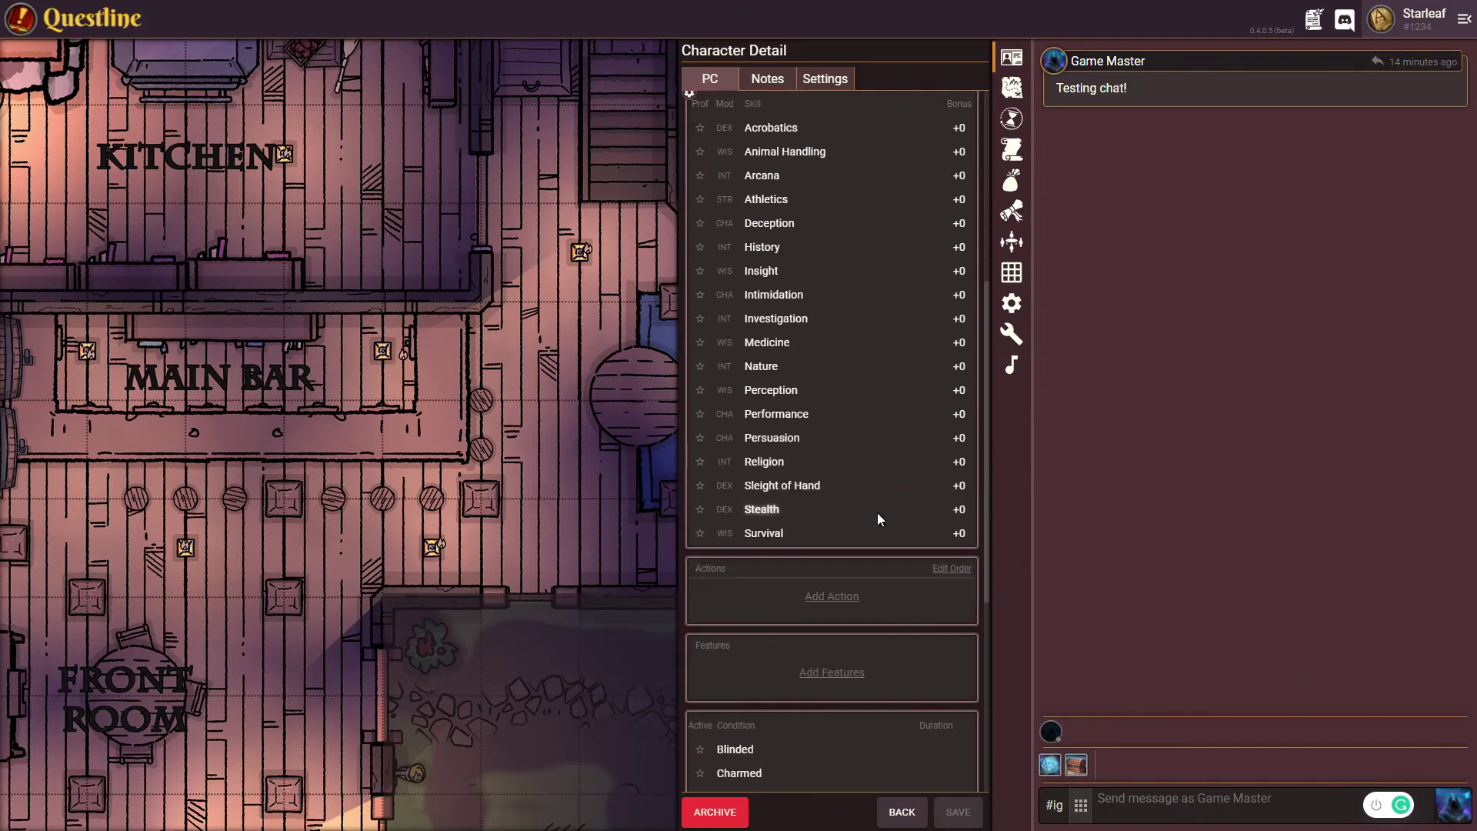
scroll(879, 510, "up", 6)
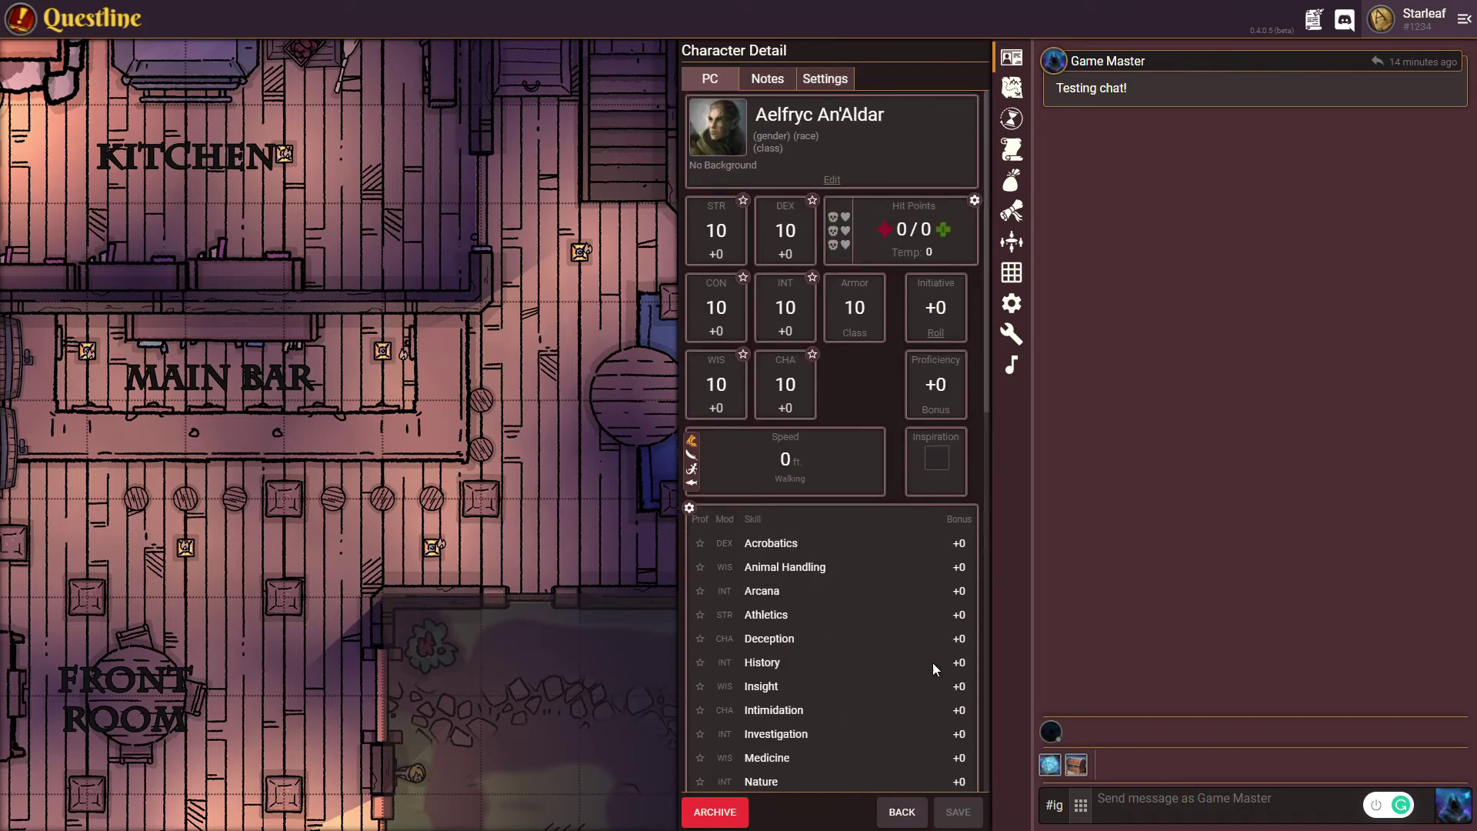
left_click(900, 813)
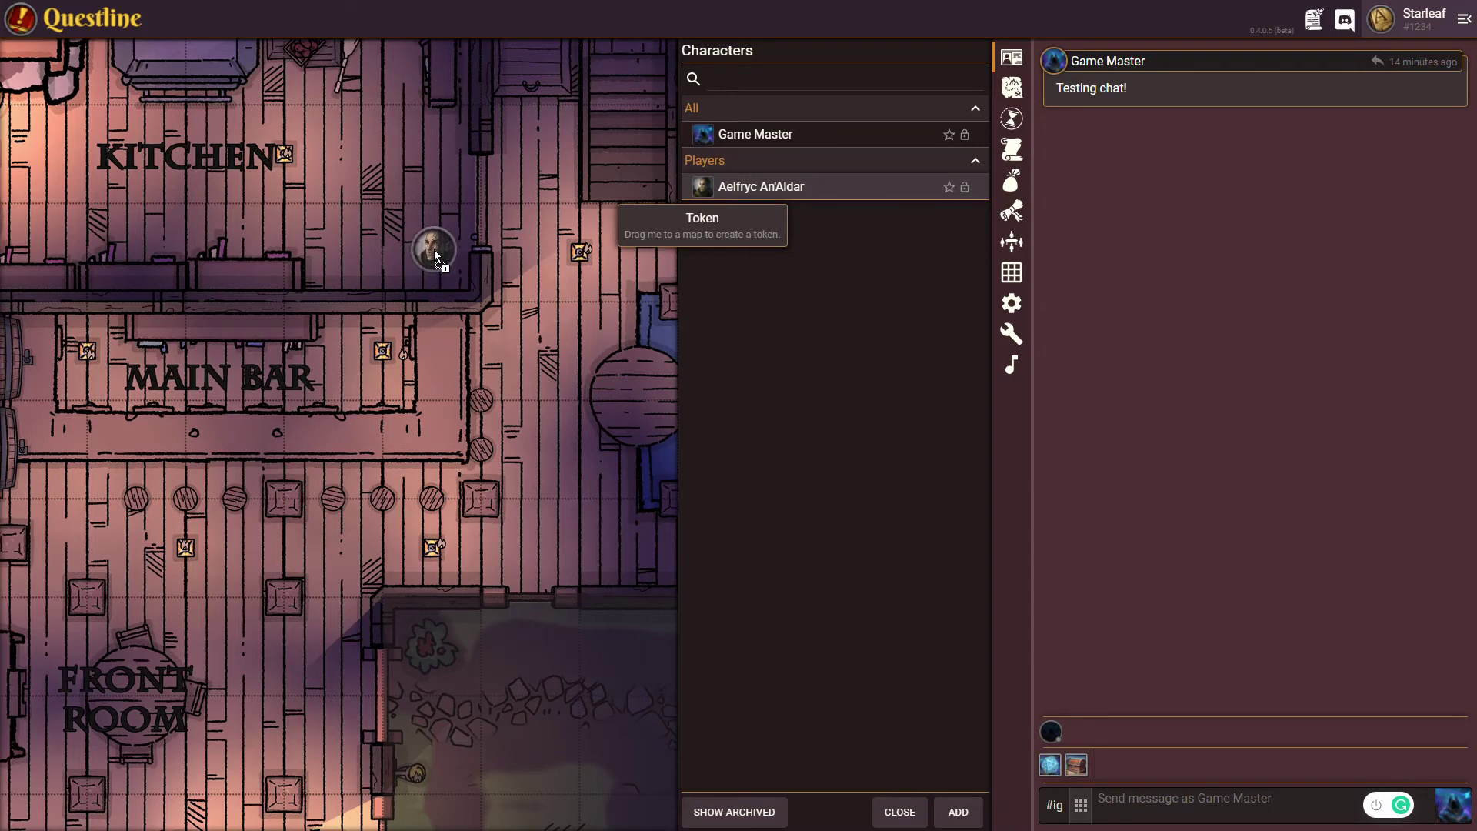
Drag Aelfryc's avatar onto the tavern map just right of the kitchen.
left_click_drag(434, 249, 434, 250)
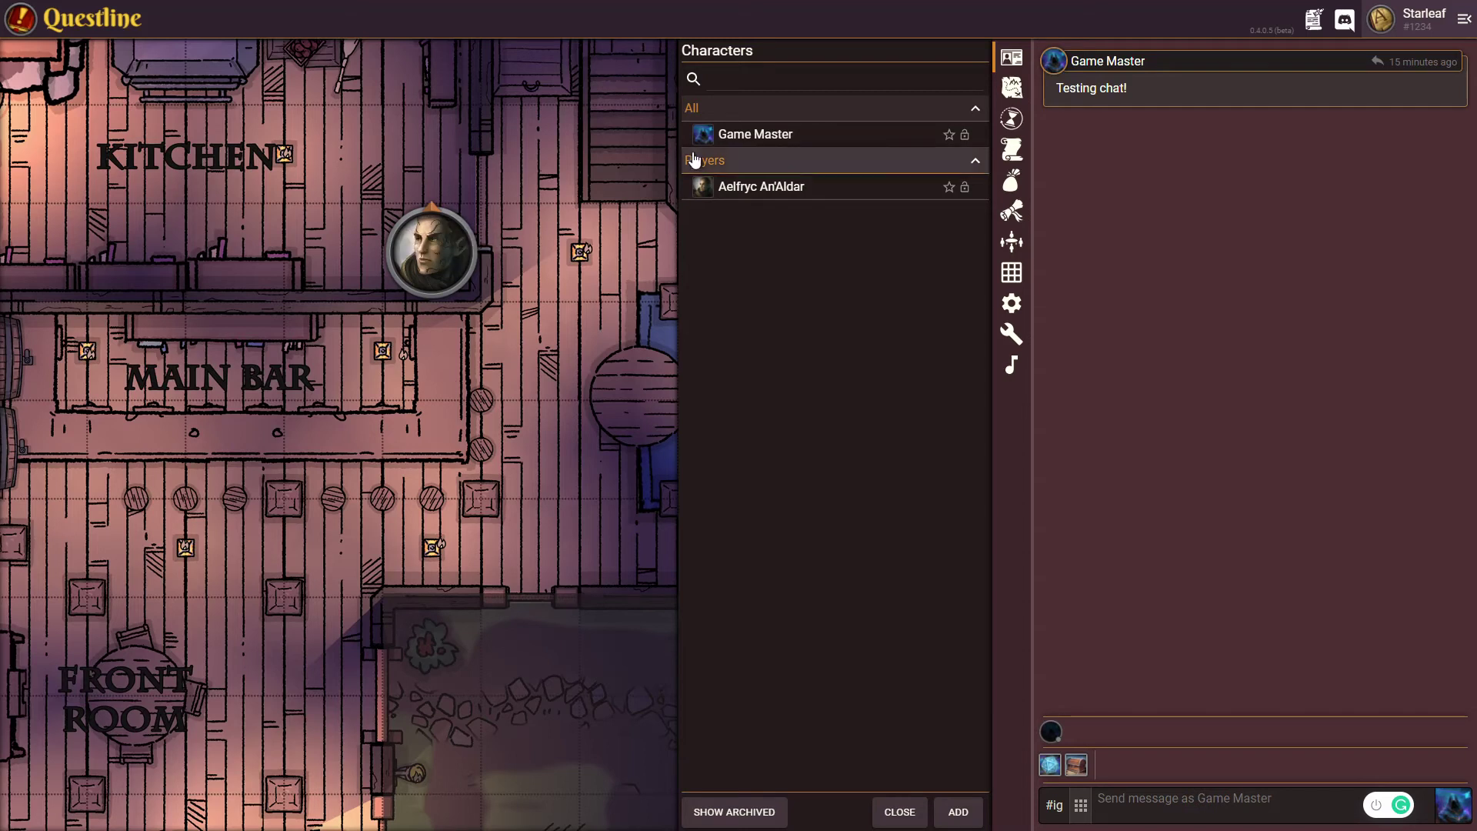
Place a Game Master token below Aelfryc's token and hide it from players.
left_click(438, 281)
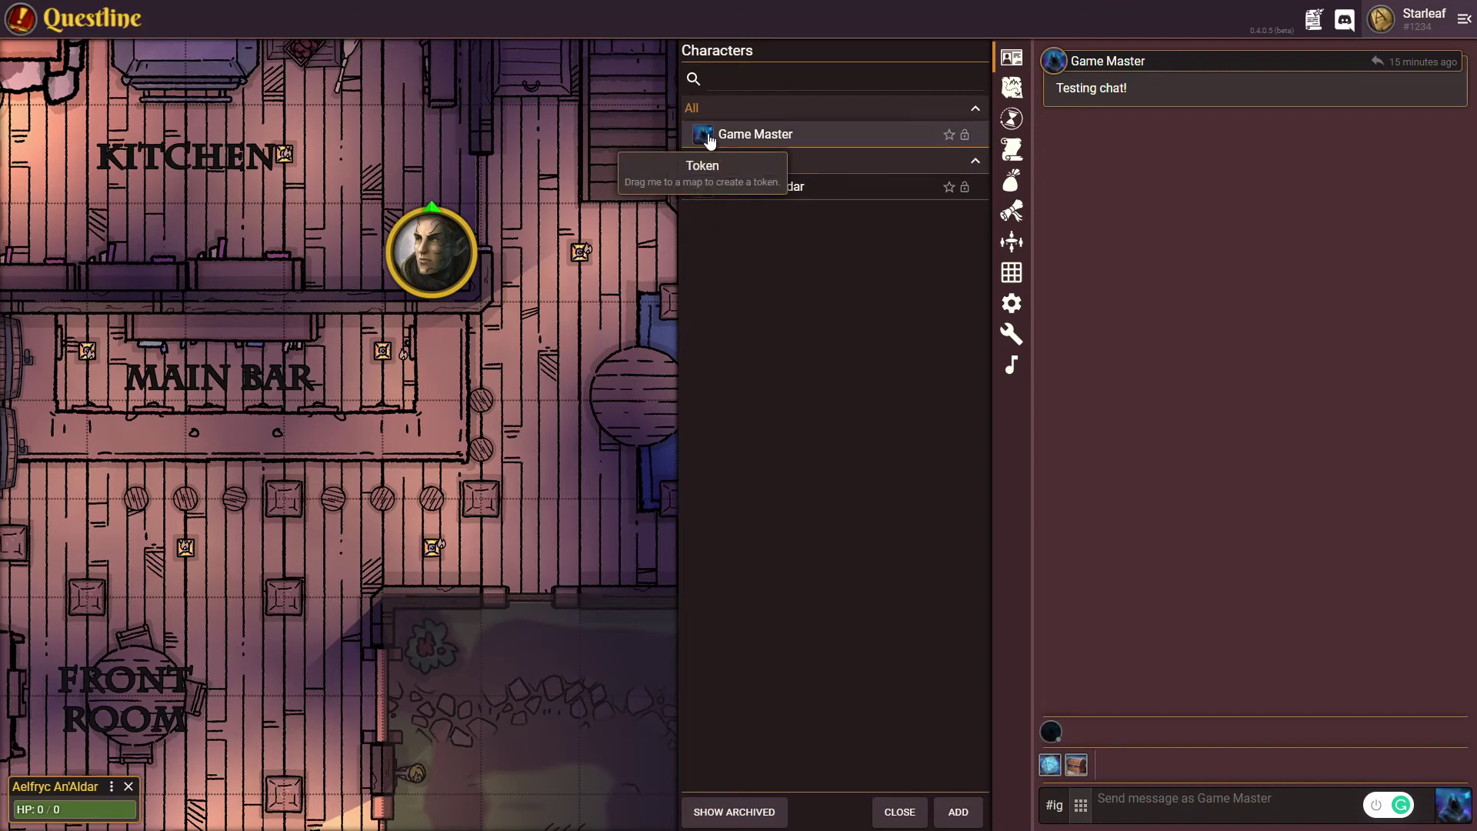
left_click_drag(709, 139, 434, 354)
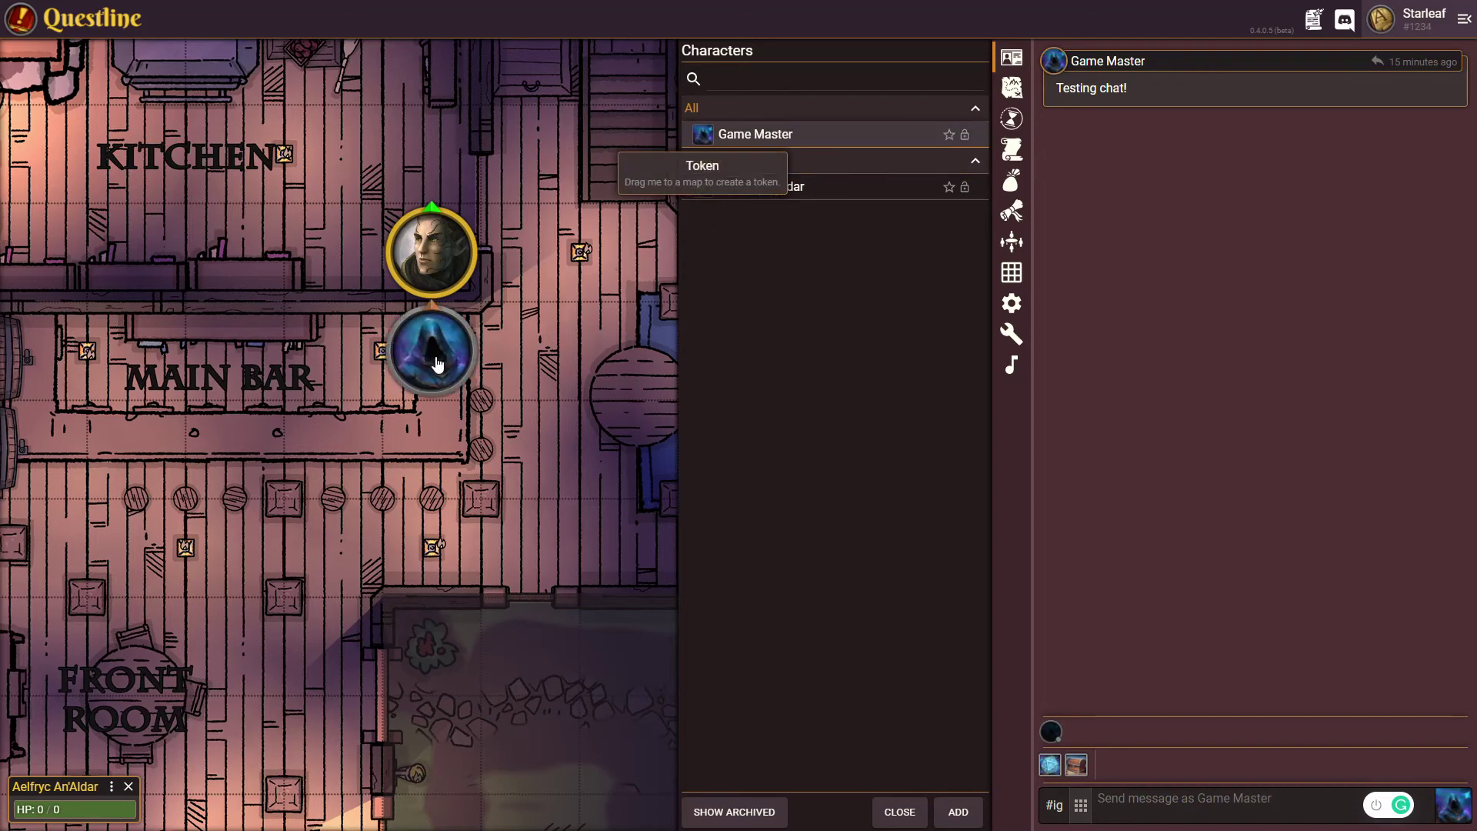
left_click(424, 357)
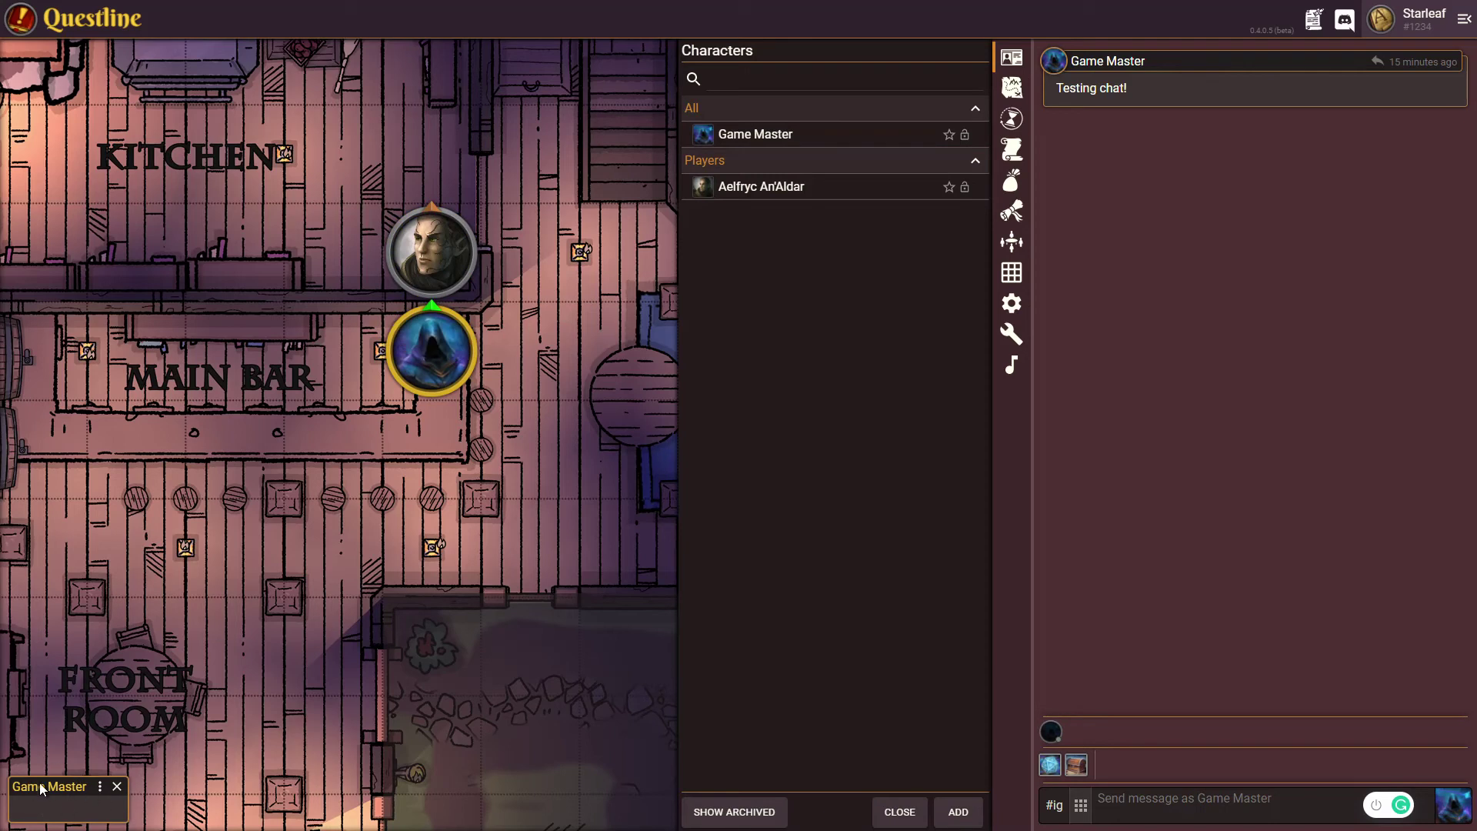
left_click(99, 788)
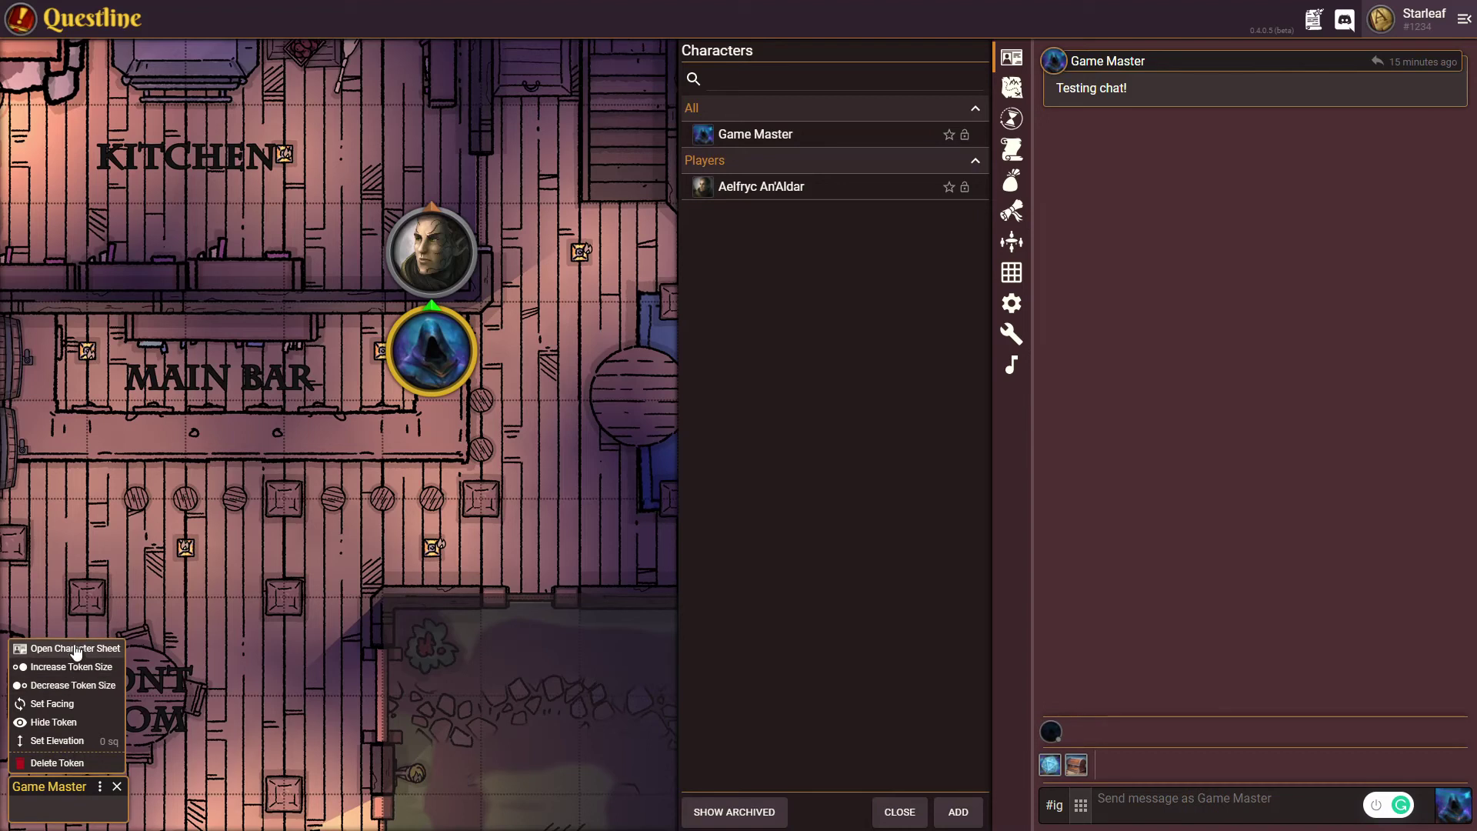
left_click(67, 727)
Set the Game Master token's facing, then reselect Aelfryc's token.
left_click(100, 786)
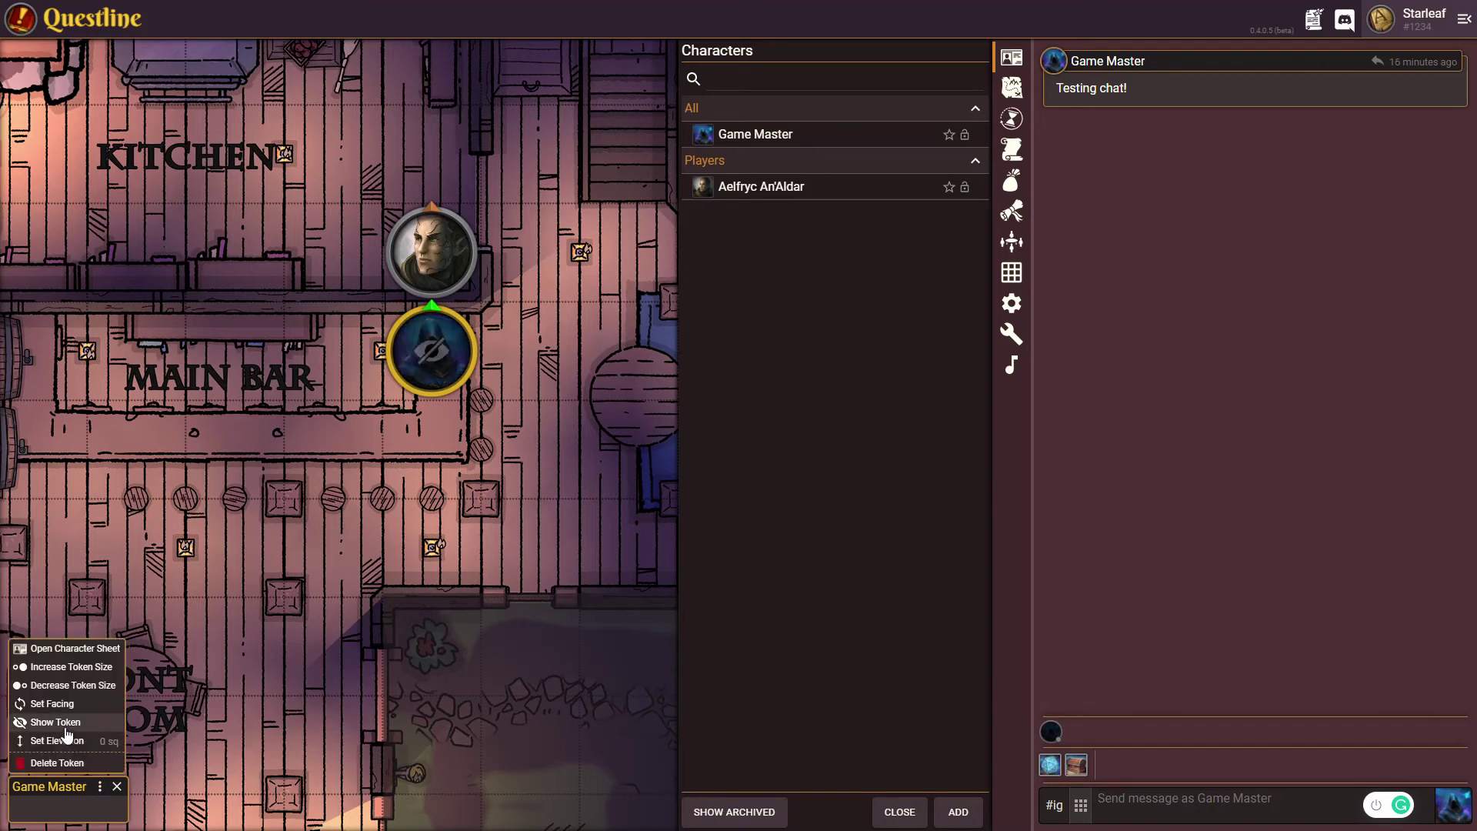
left_click(85, 697)
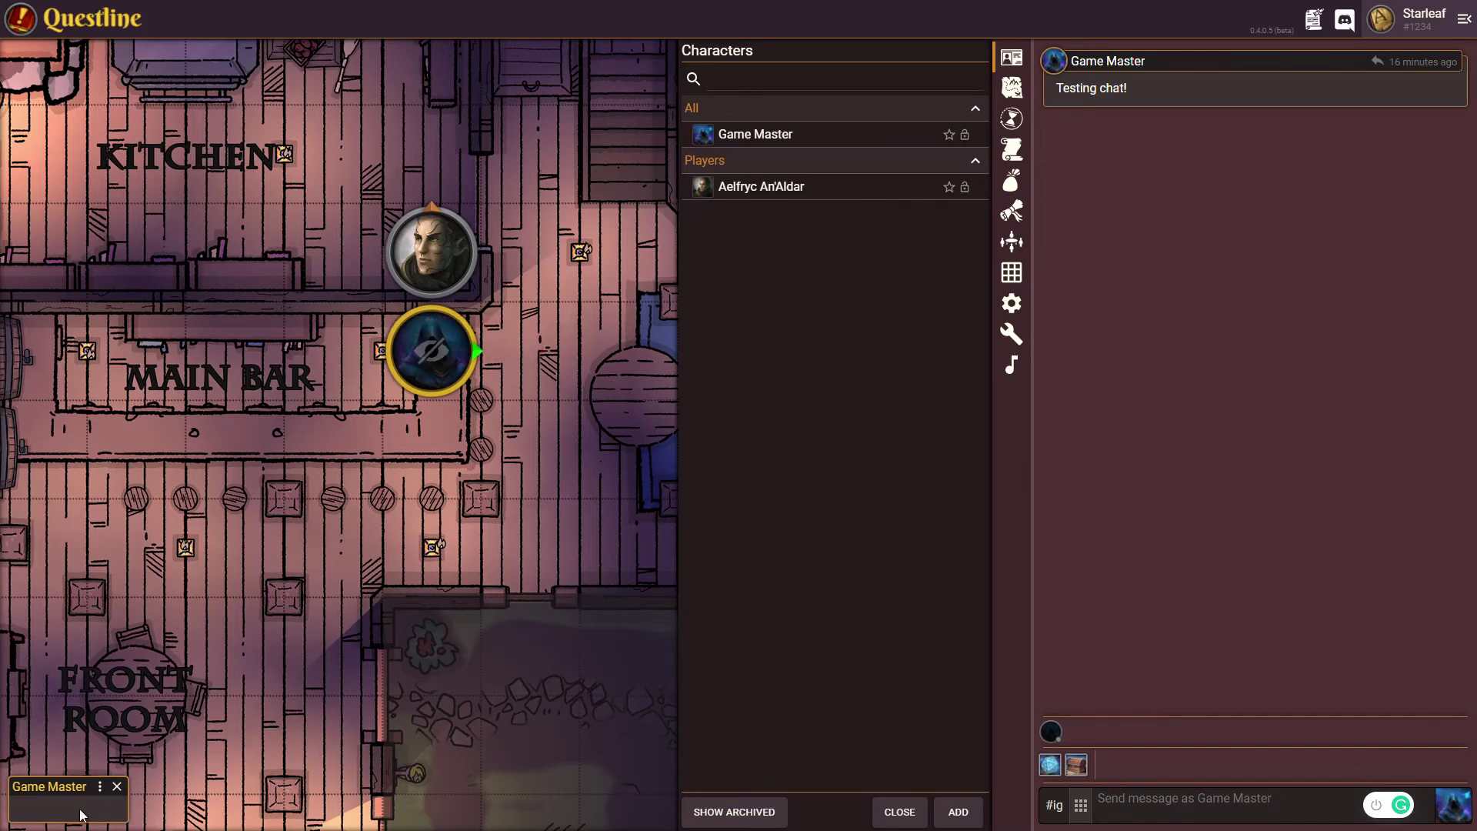
left_click_drag(370, 448, 369, 452)
left_click(431, 277)
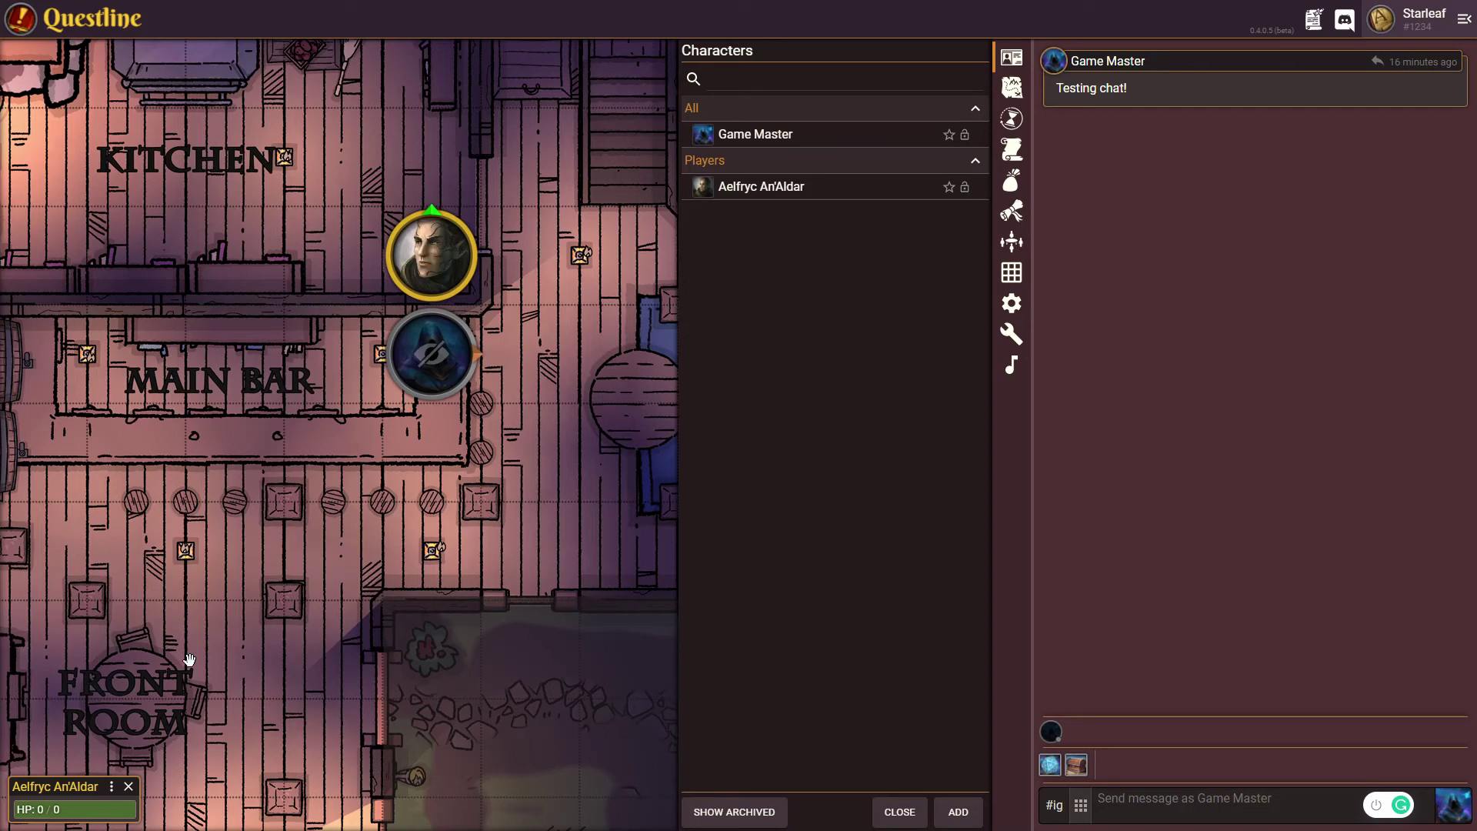
Point Aelfryc's token toward the upper left, keeping it at normal size.
left_click(112, 786)
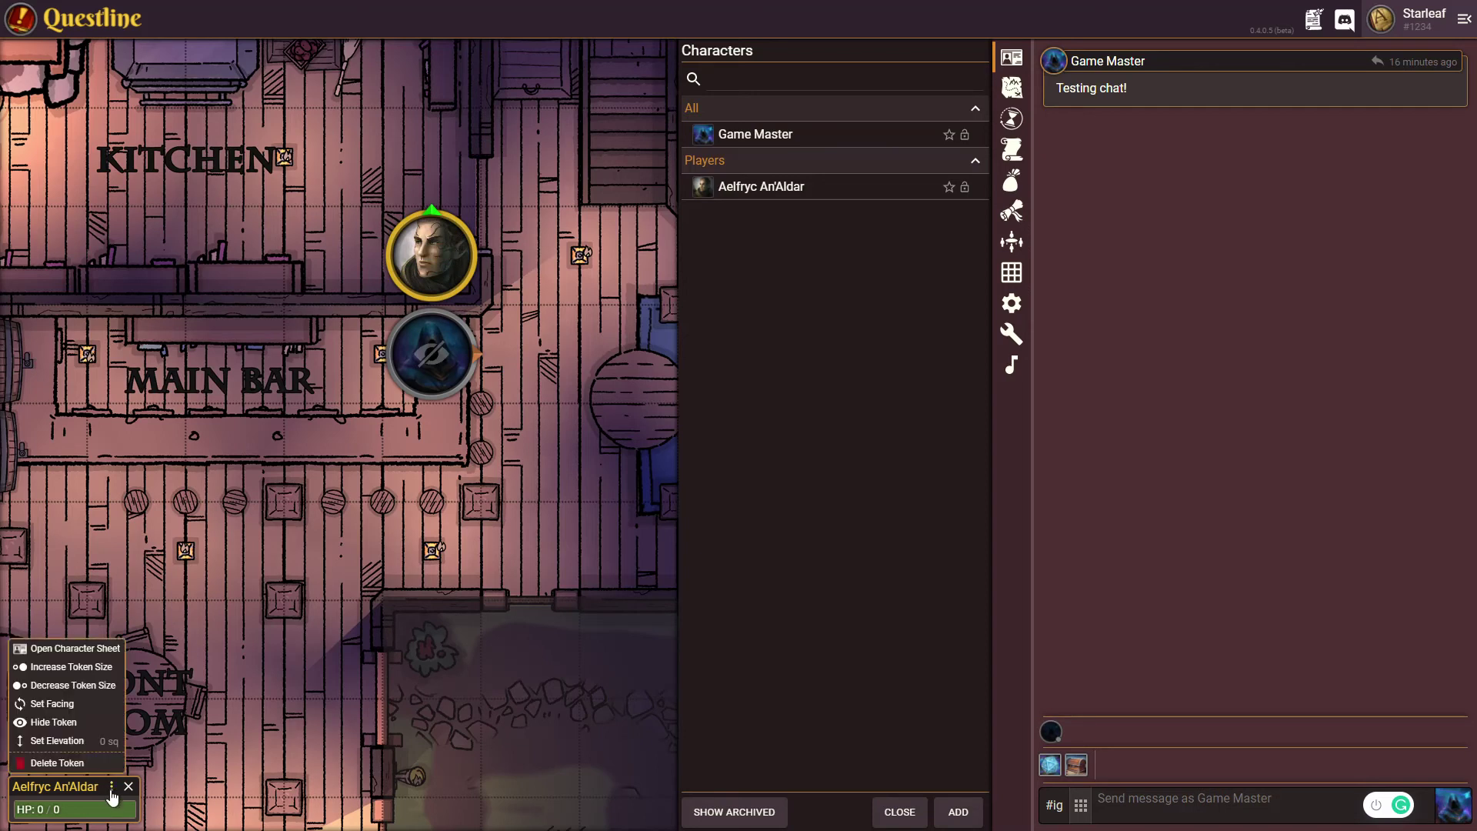
left_click(72, 667)
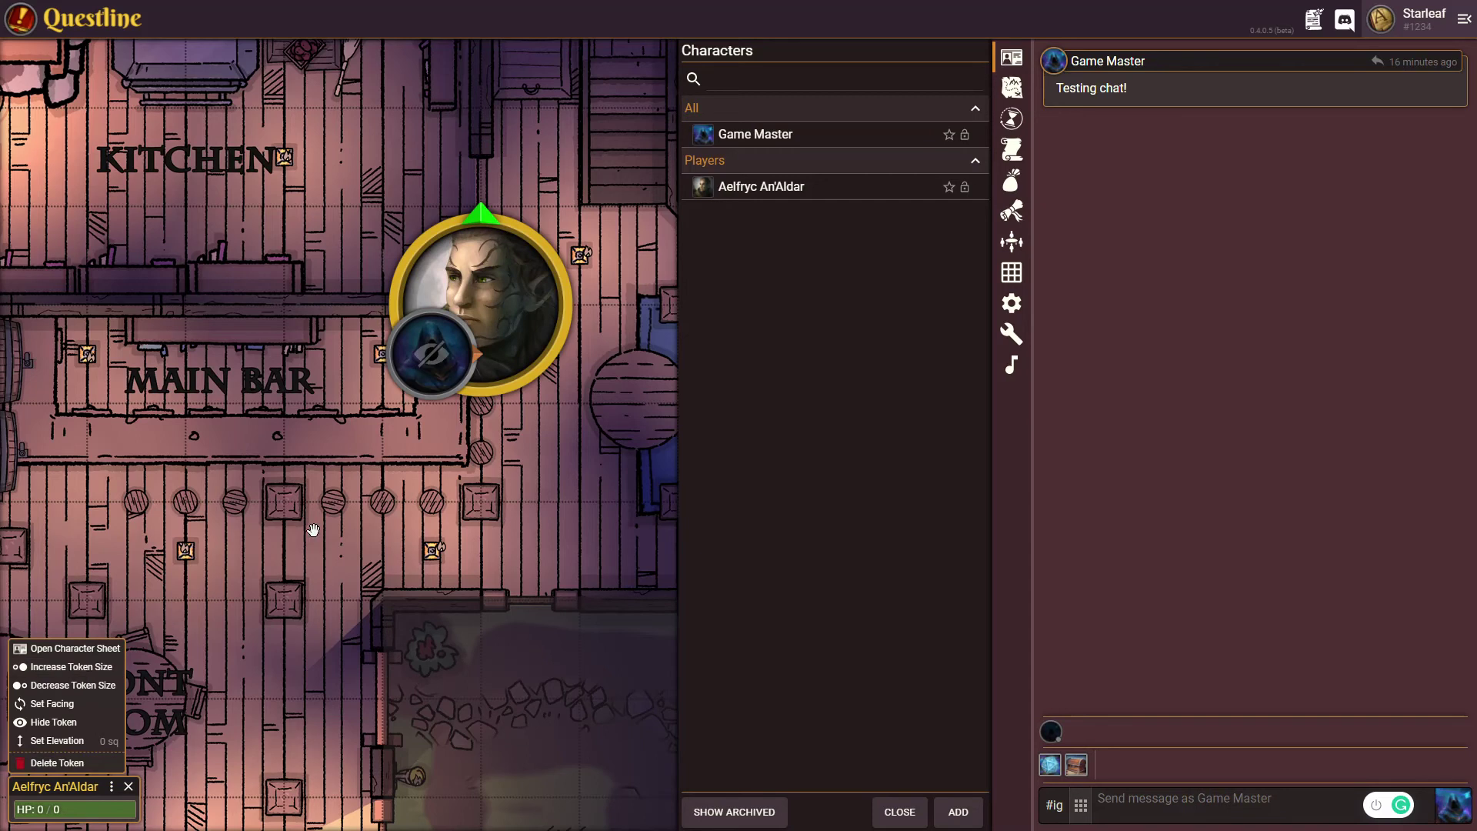
left_click(69, 687)
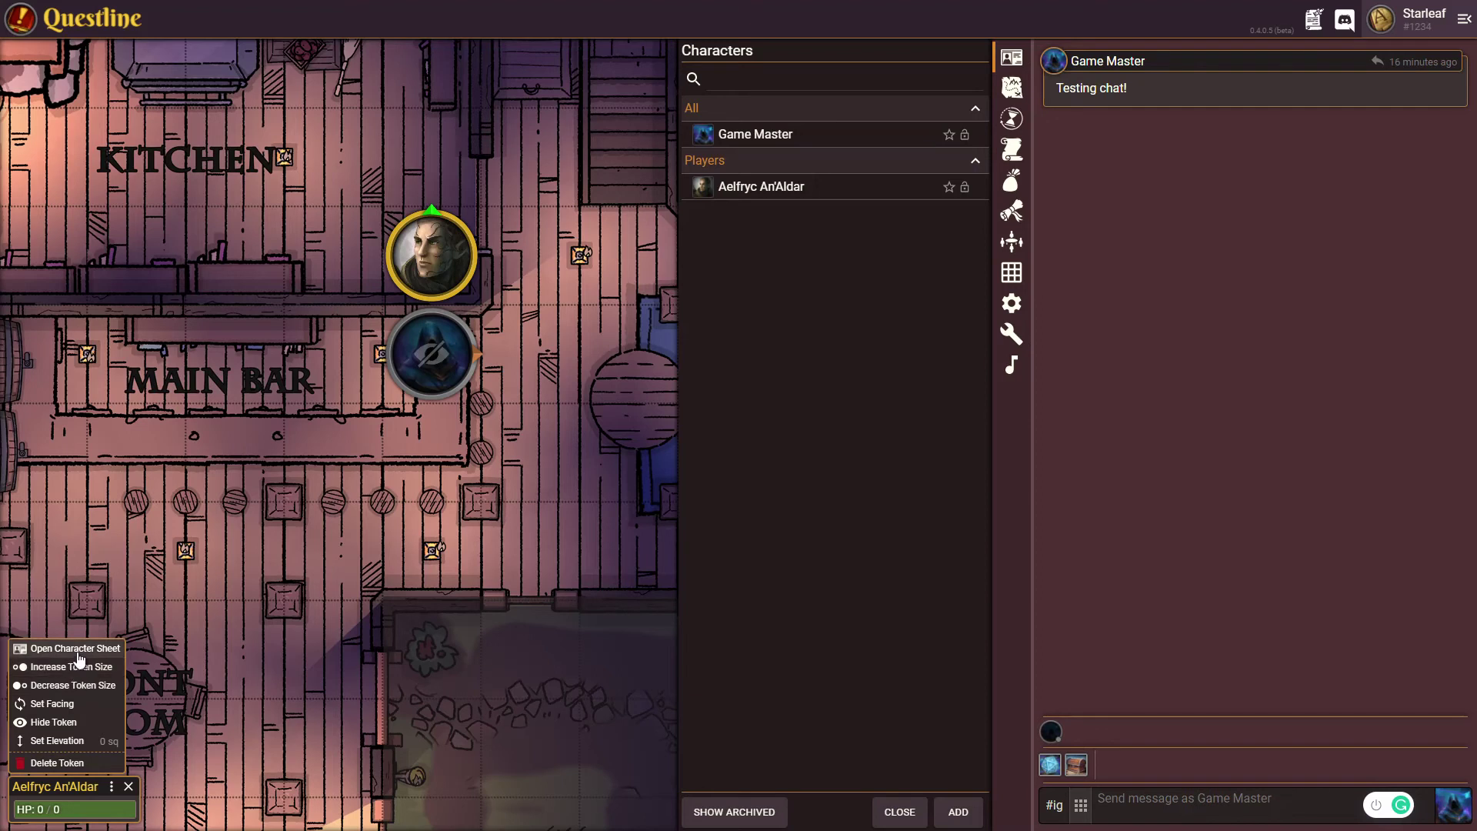
left_click(60, 704)
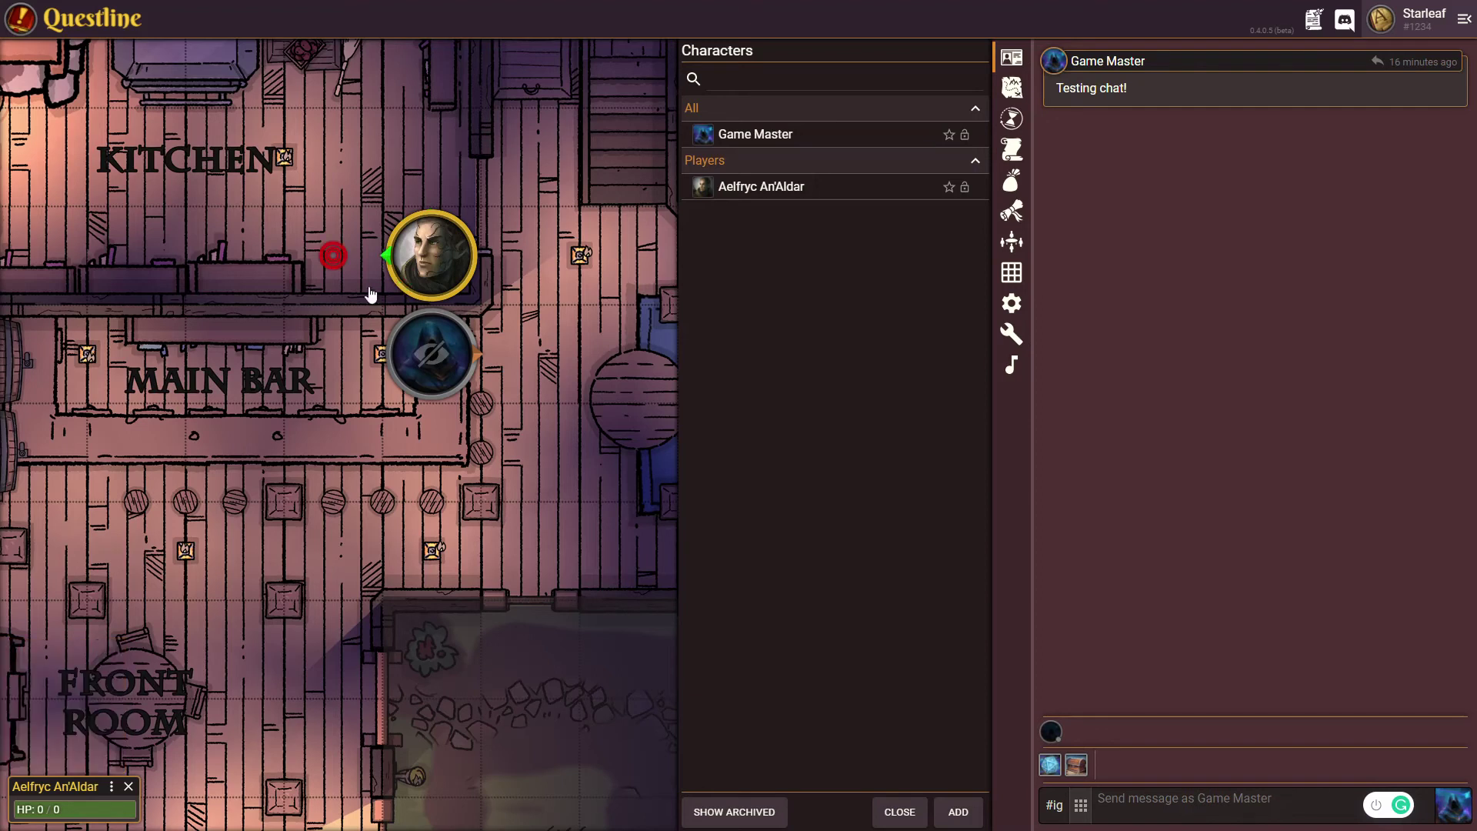
left_click(338, 263)
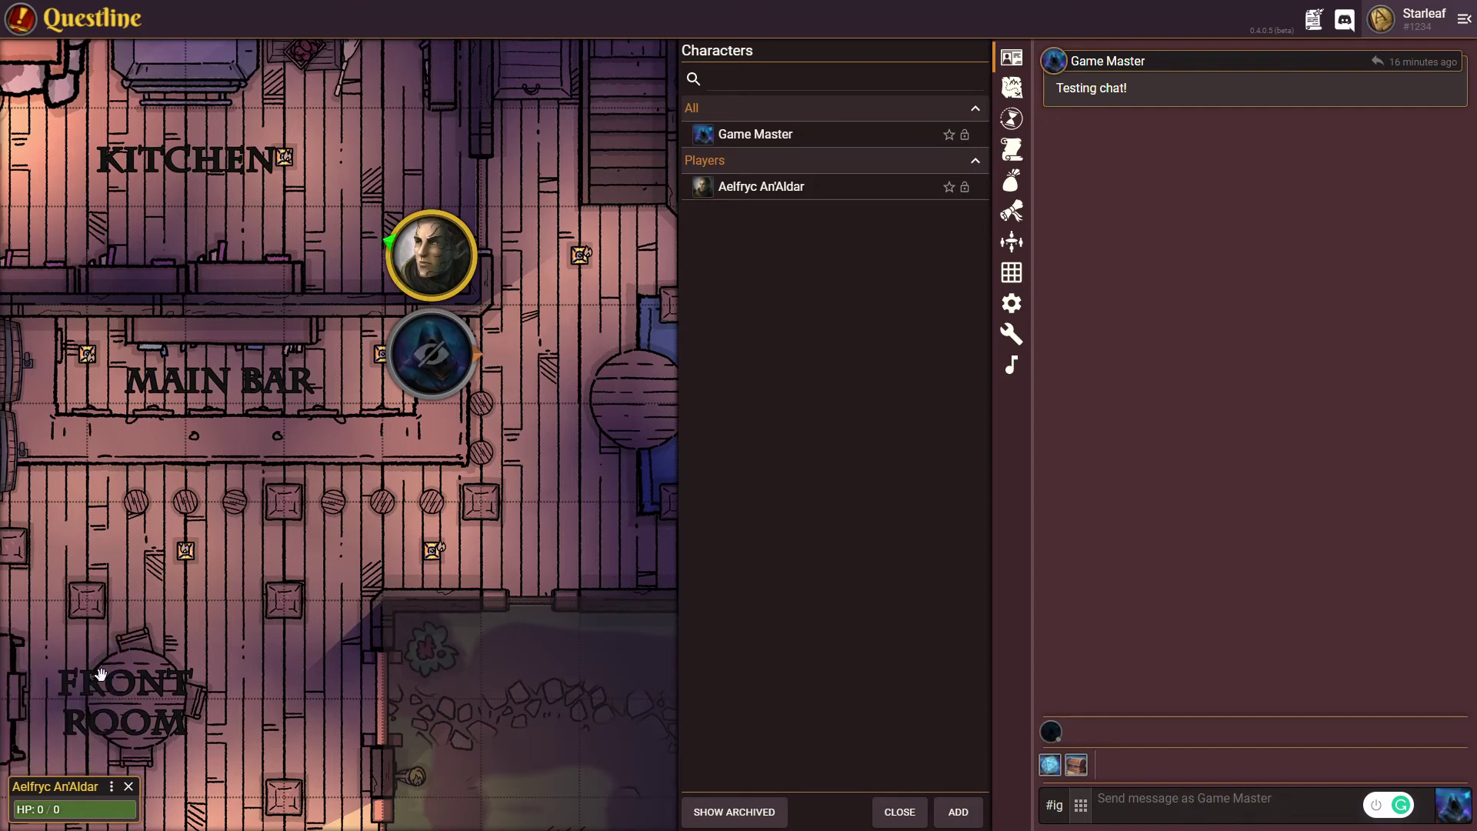
Set Aelfryc's token elevation to 2 squares.
left_click(112, 785)
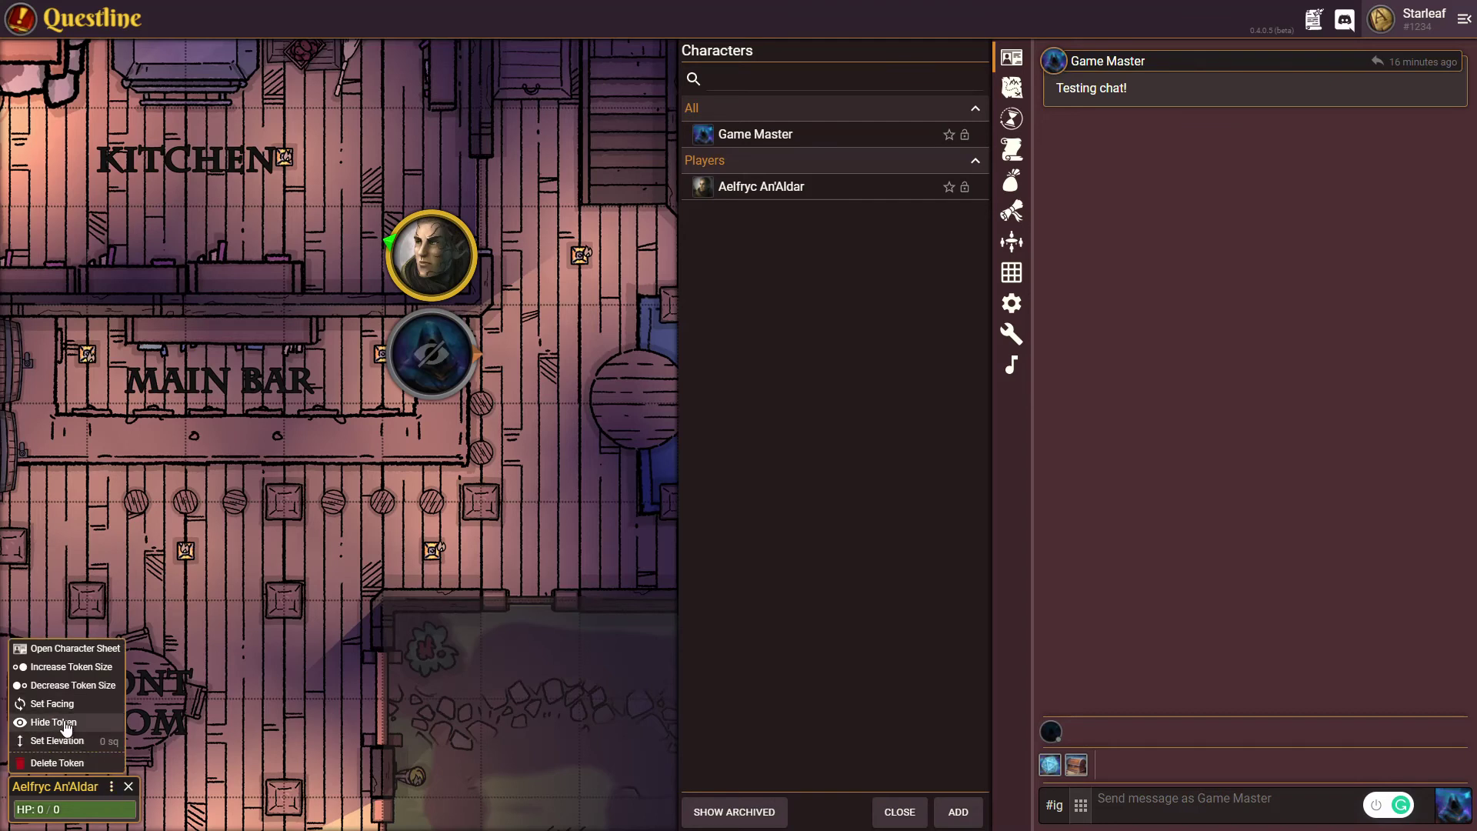
left_click(71, 744)
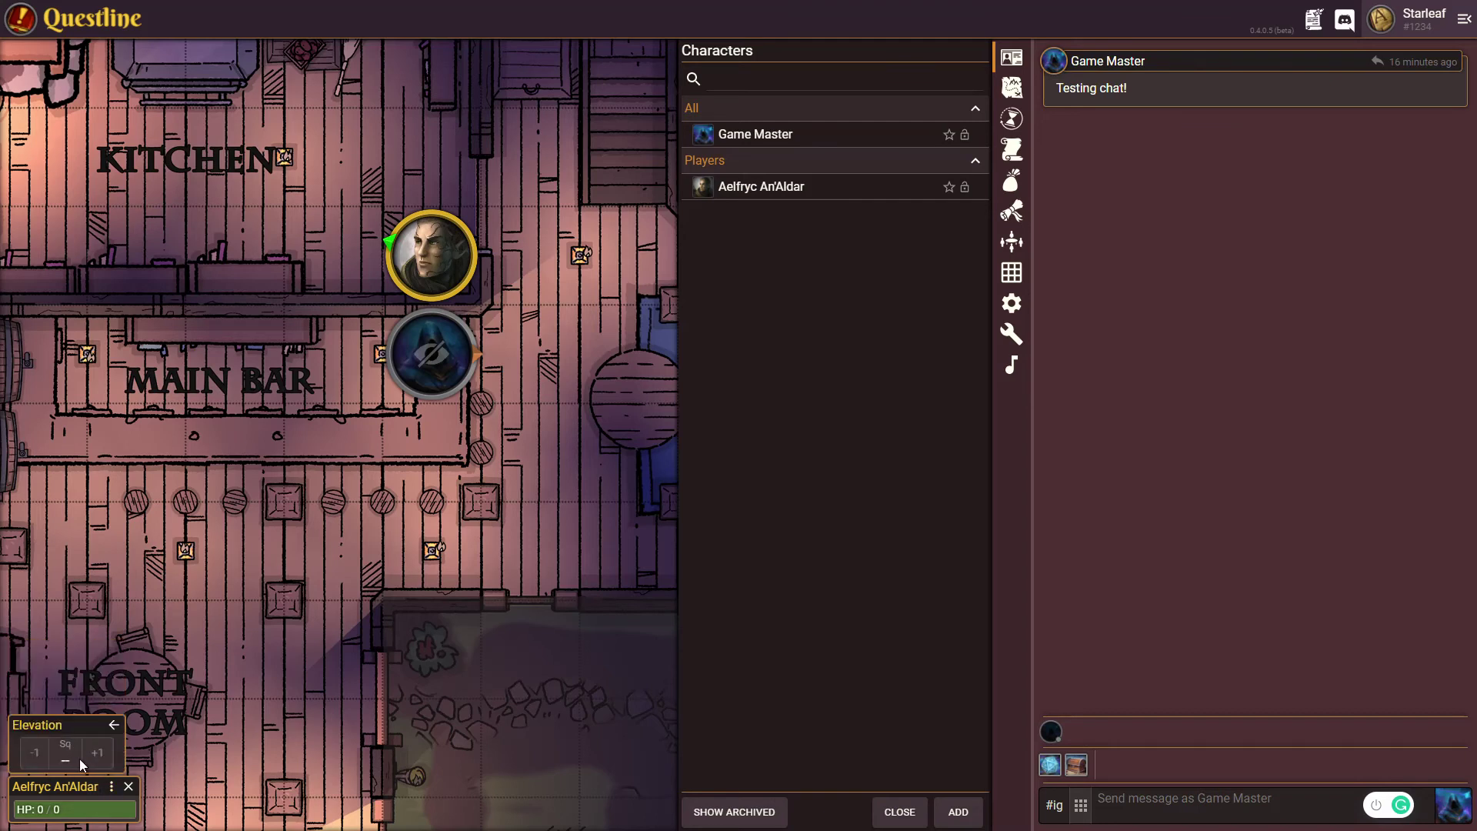
left_click(65, 758)
type("2")
left_click(114, 727)
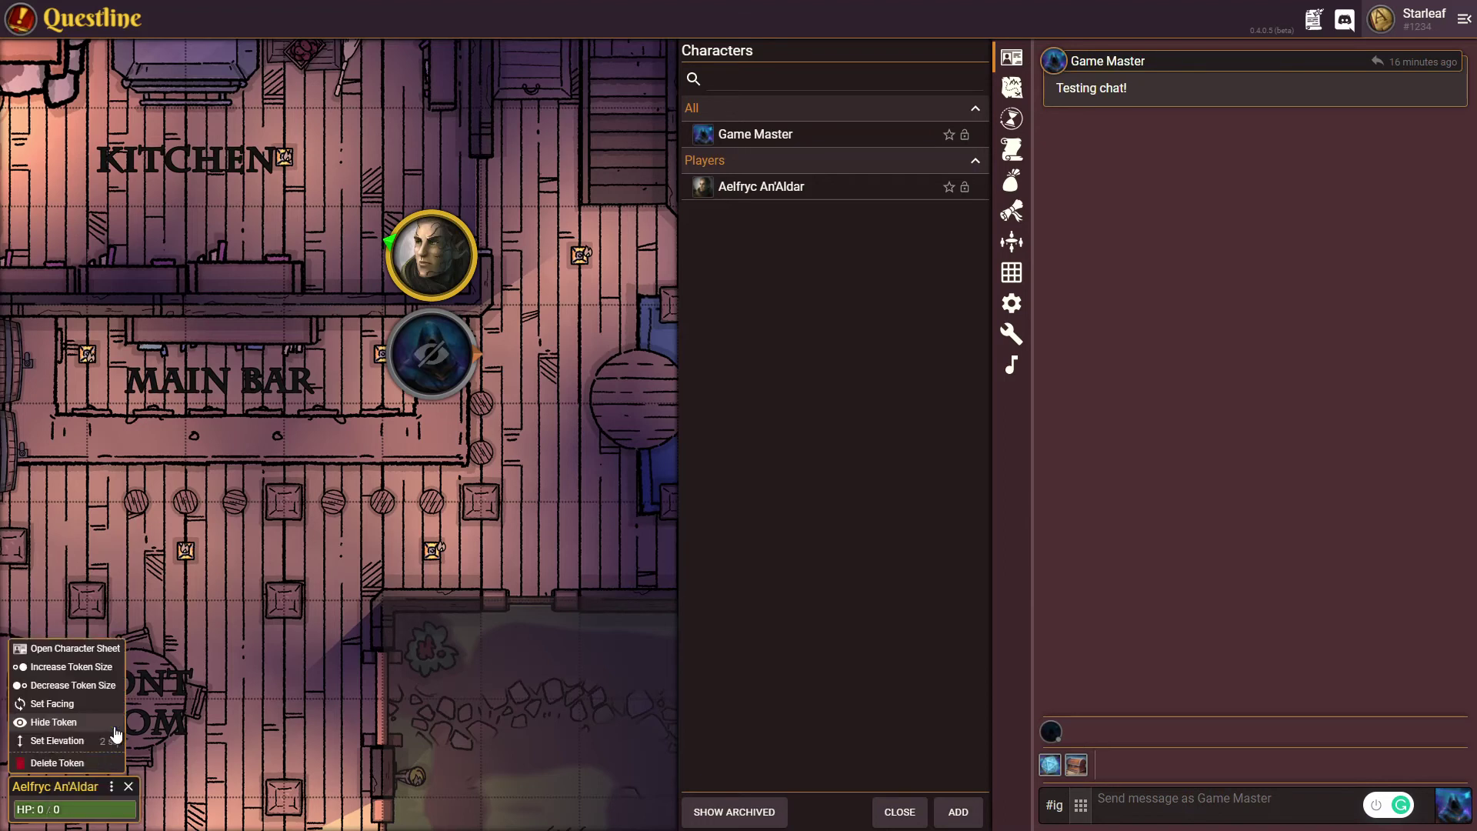
left_click(261, 488)
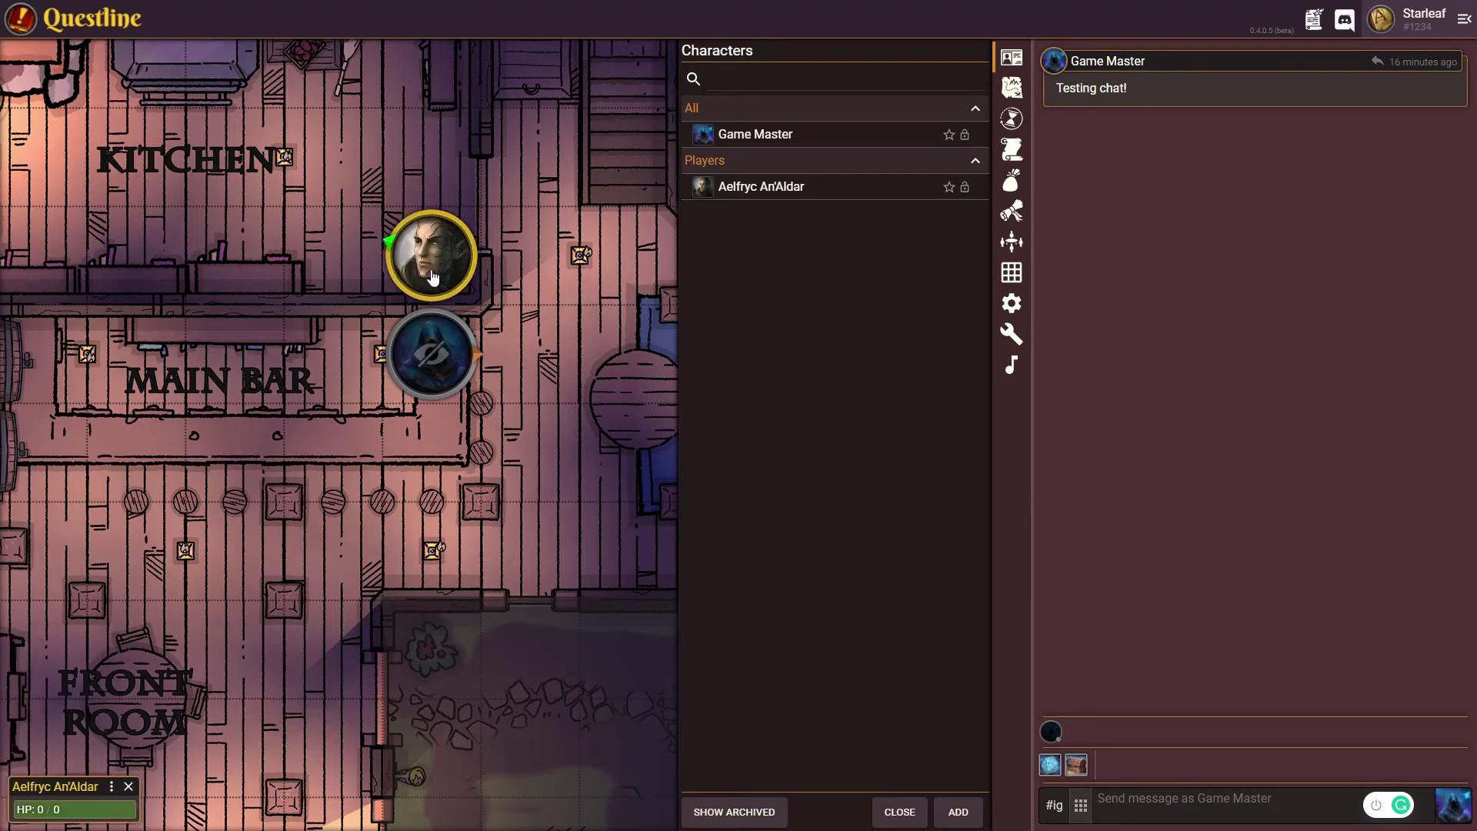
left_click(111, 786)
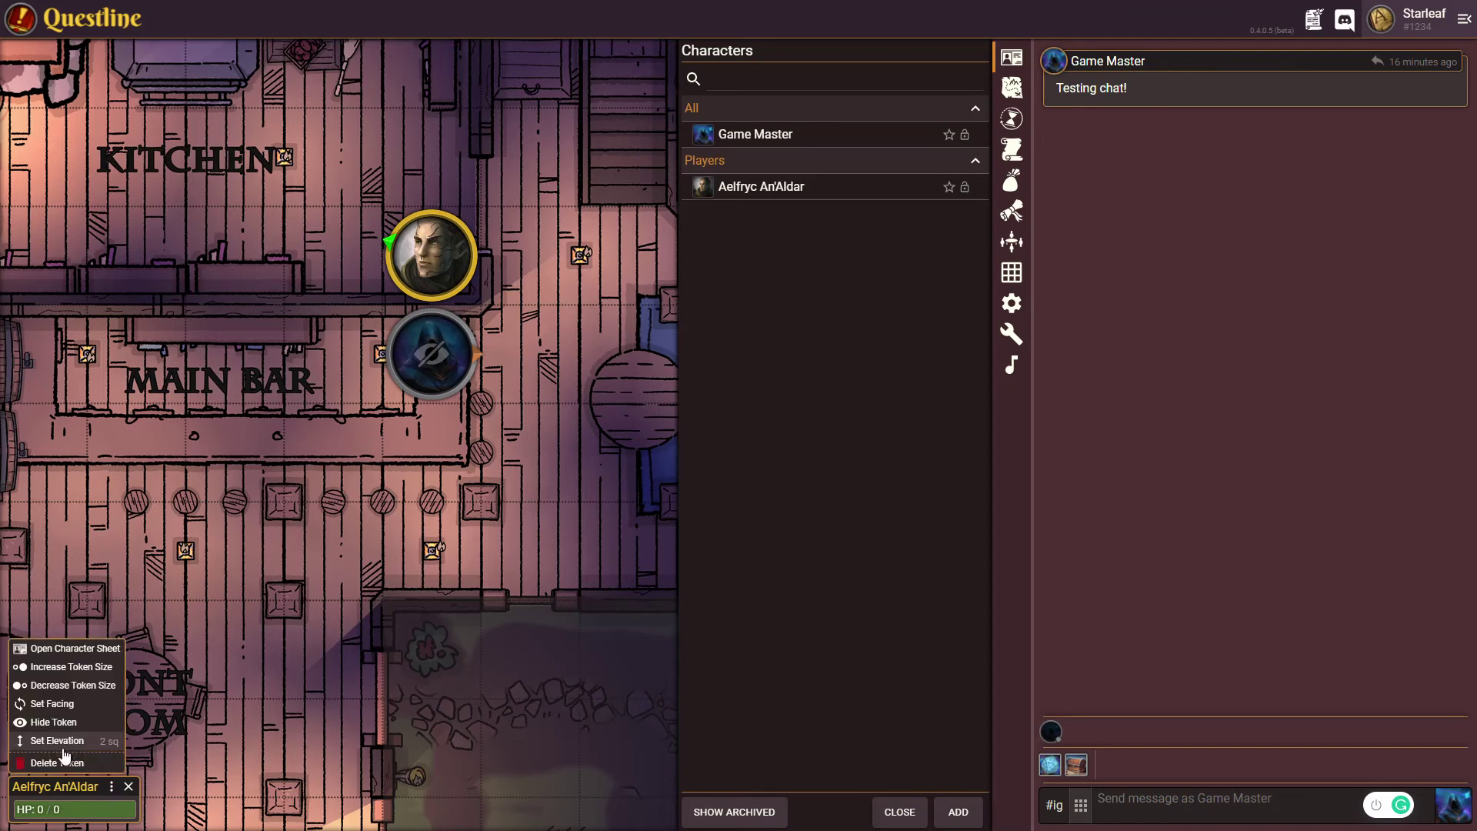
scroll(427, 296, "up", 5)
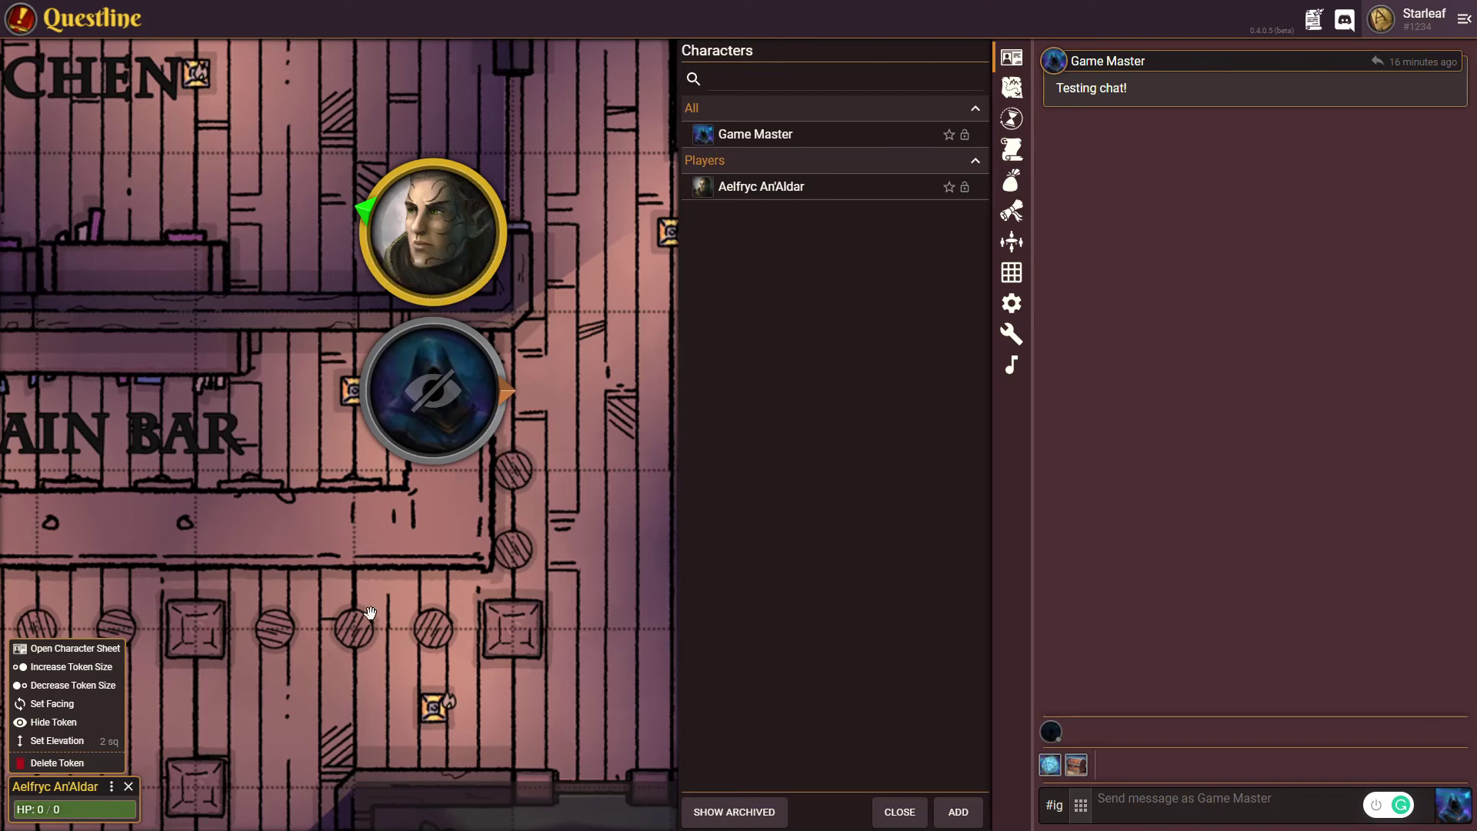
Delete the hidden Game Master token from the map, confirming with Yes.
left_click(350, 742)
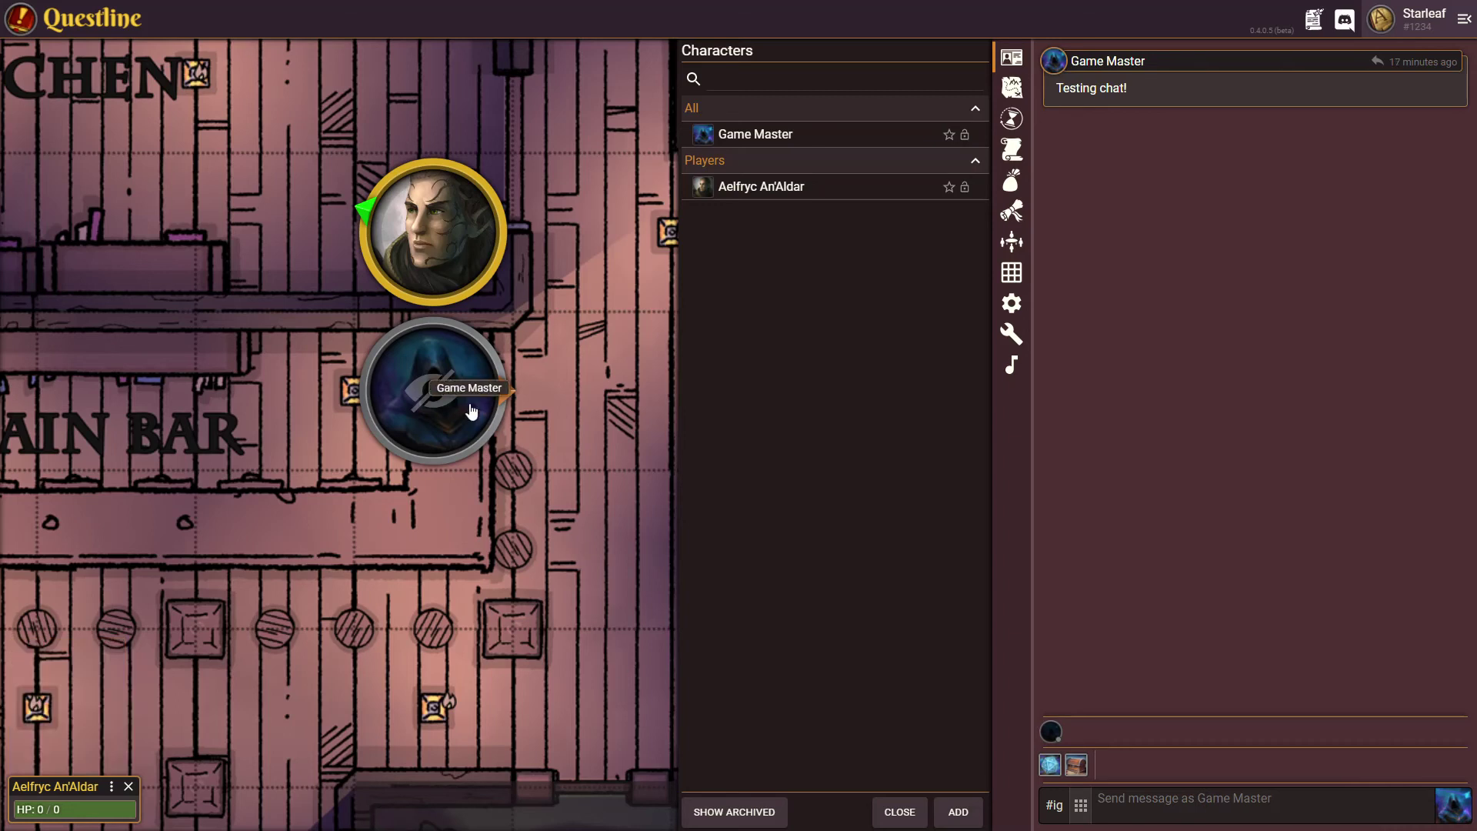
left_click(112, 785)
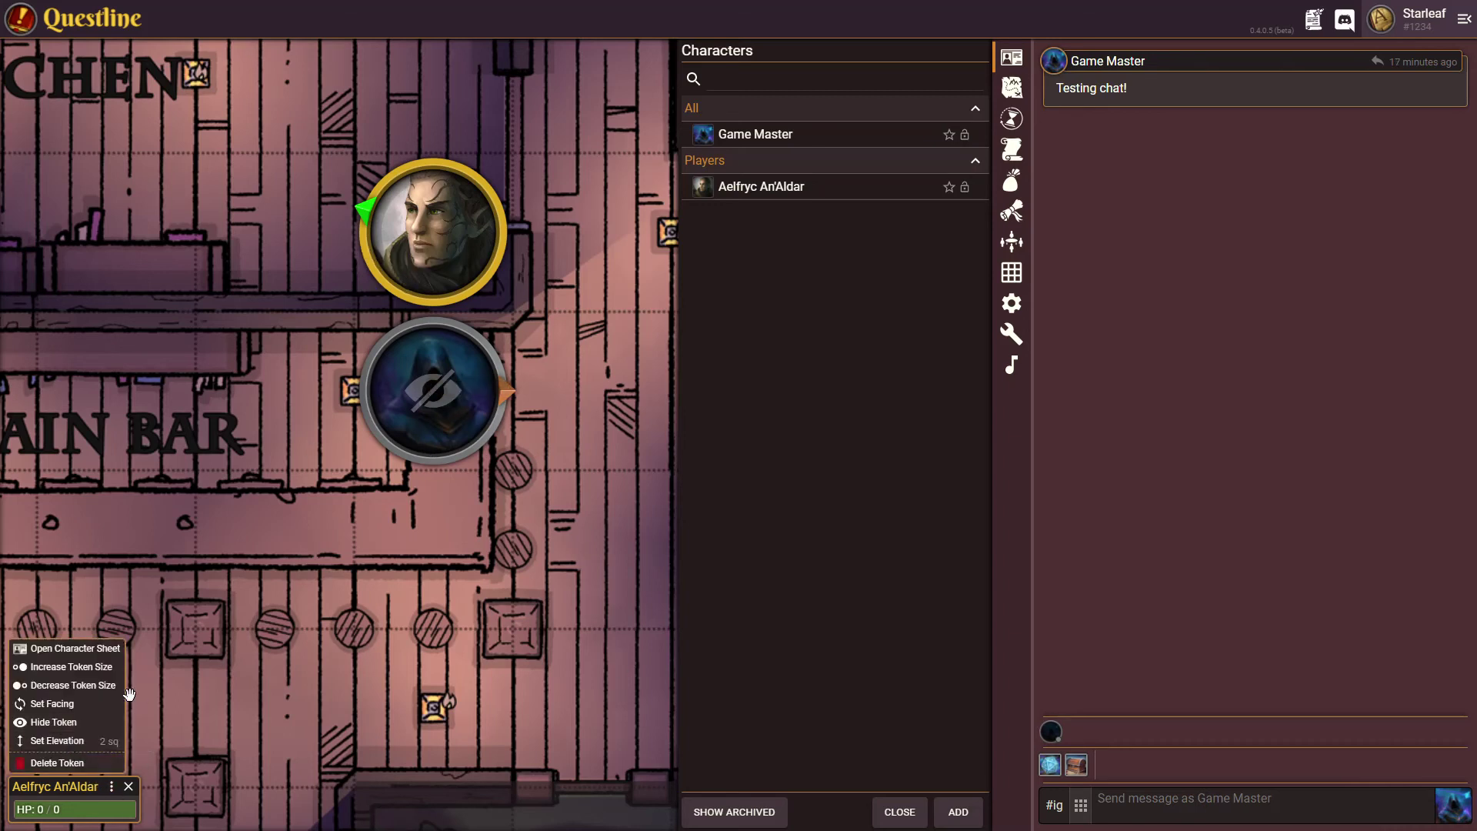
left_click(387, 431)
left_click(101, 787)
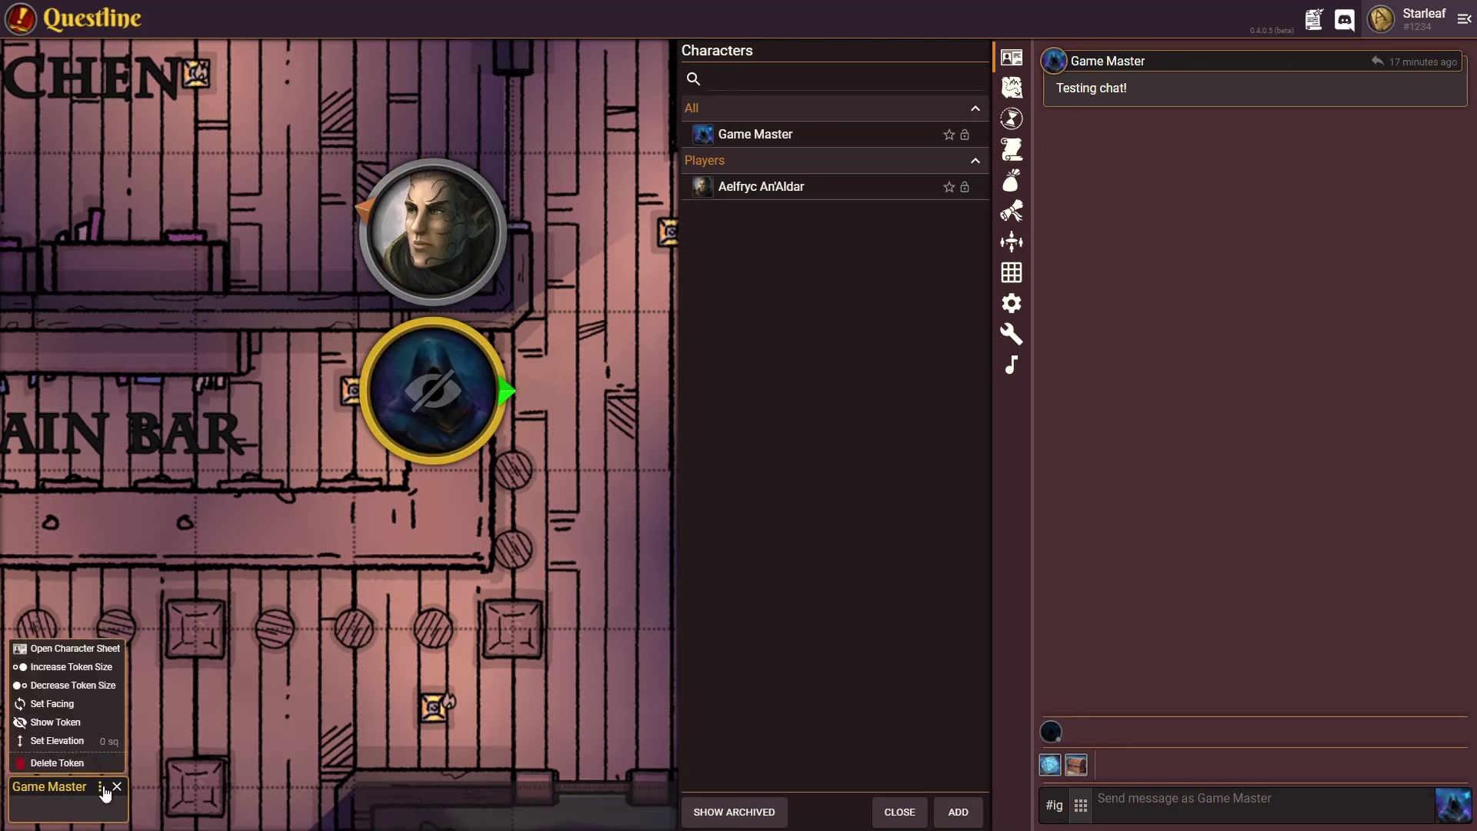
left_click(57, 763)
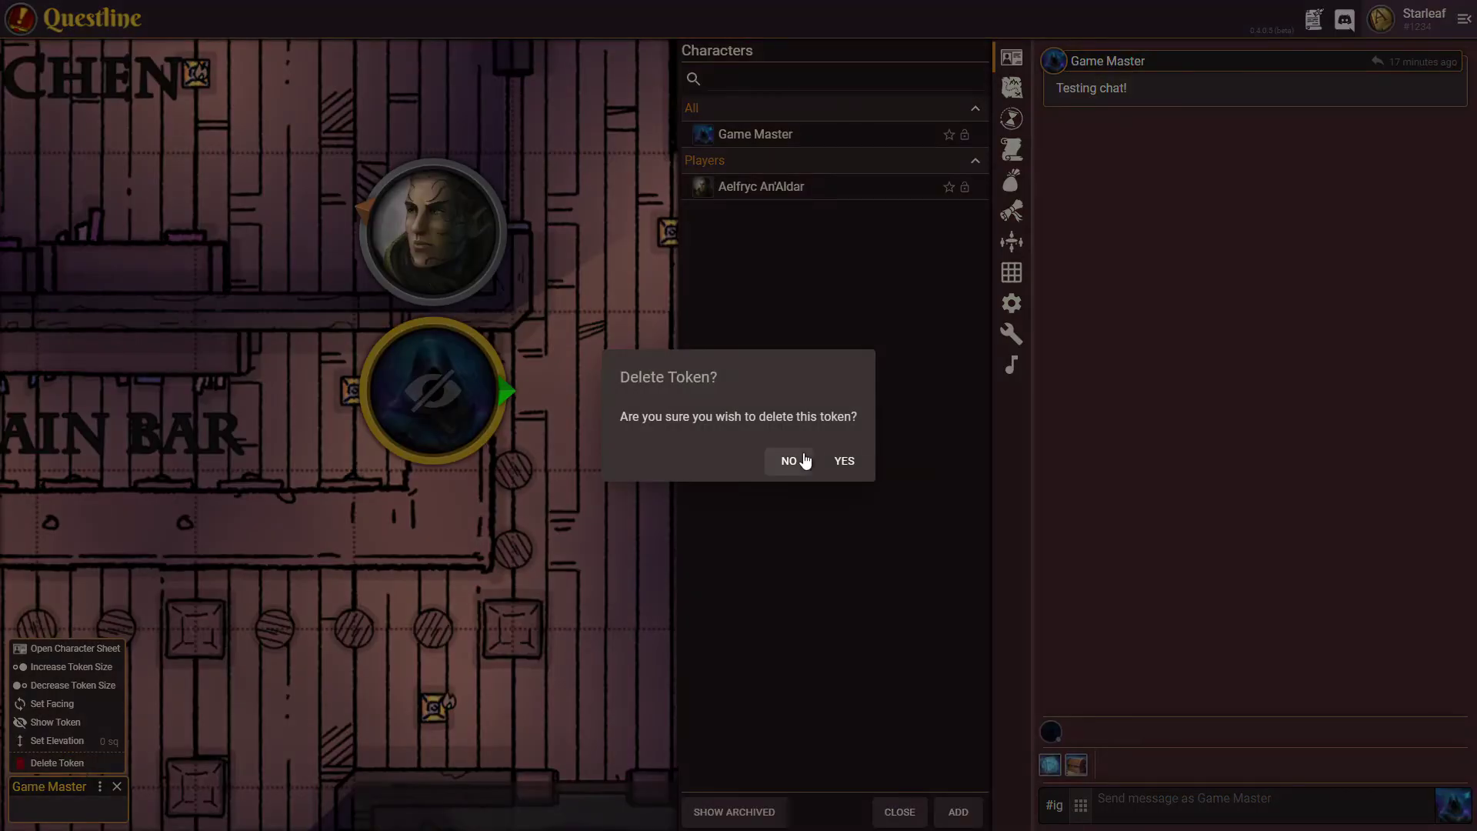
left_click(834, 463)
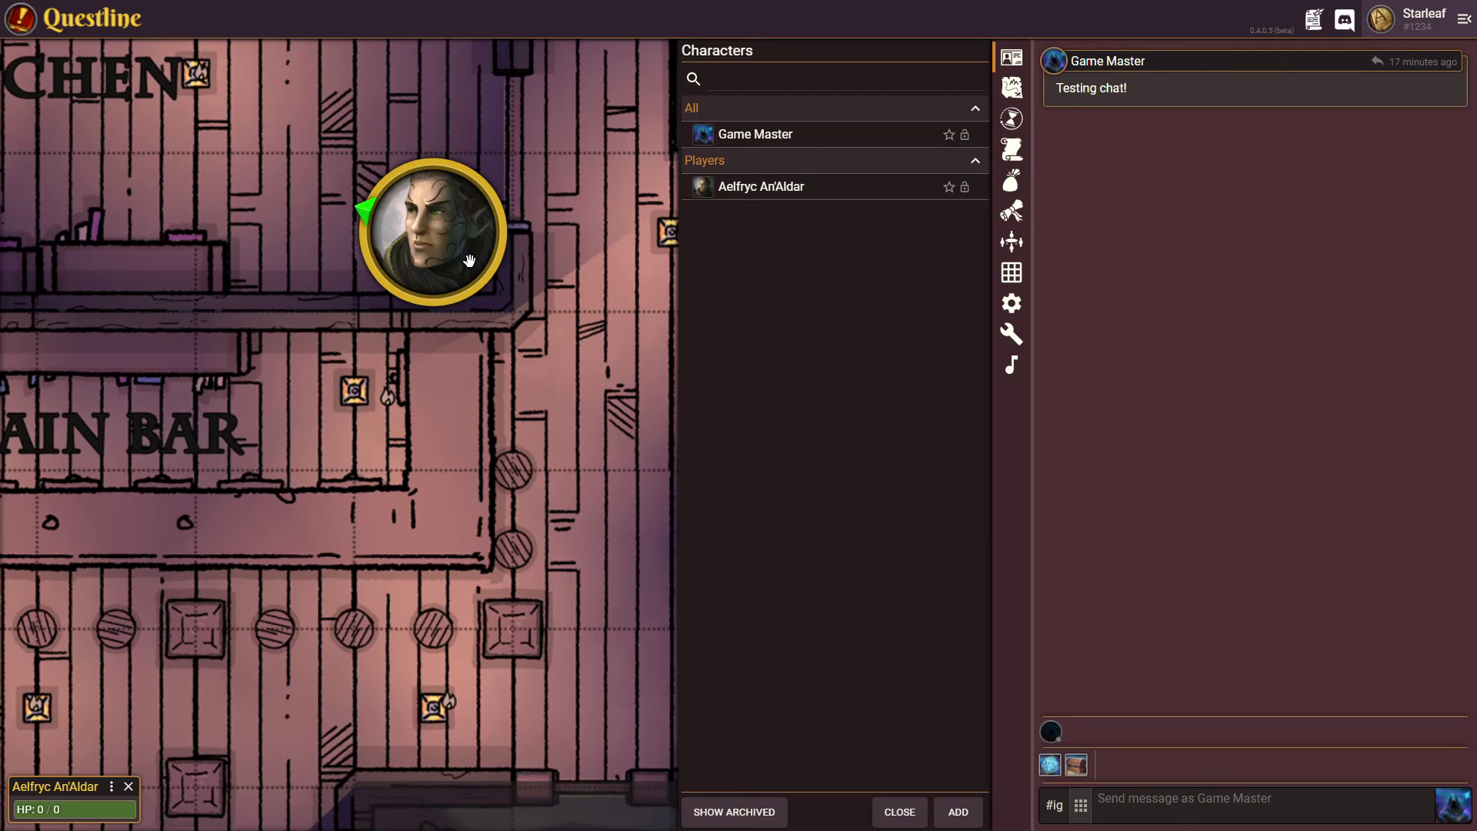
left_click(112, 786)
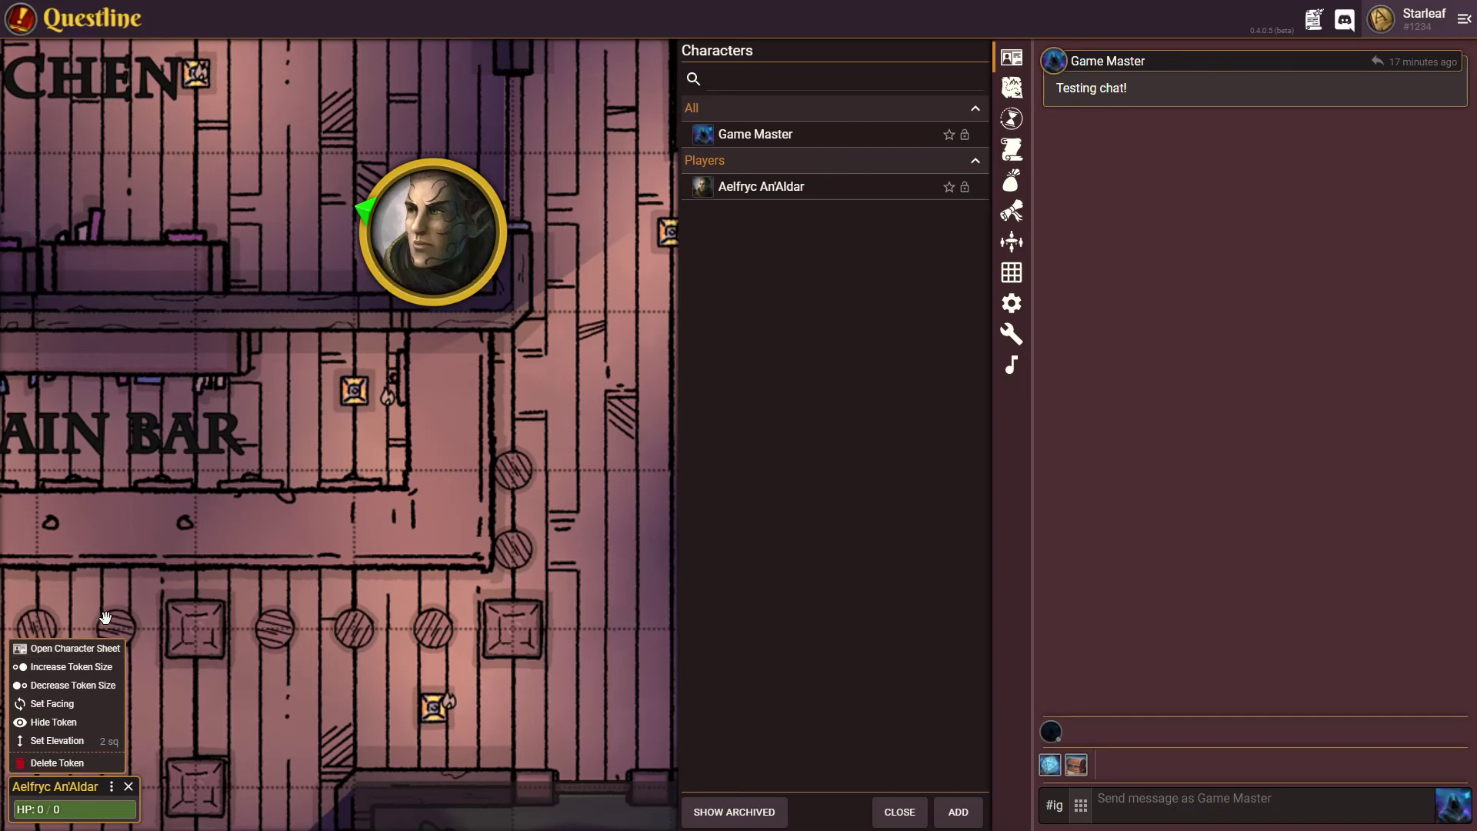
Open Aelfryc's character sheet from the token and make the window taller.
left_click(80, 656)
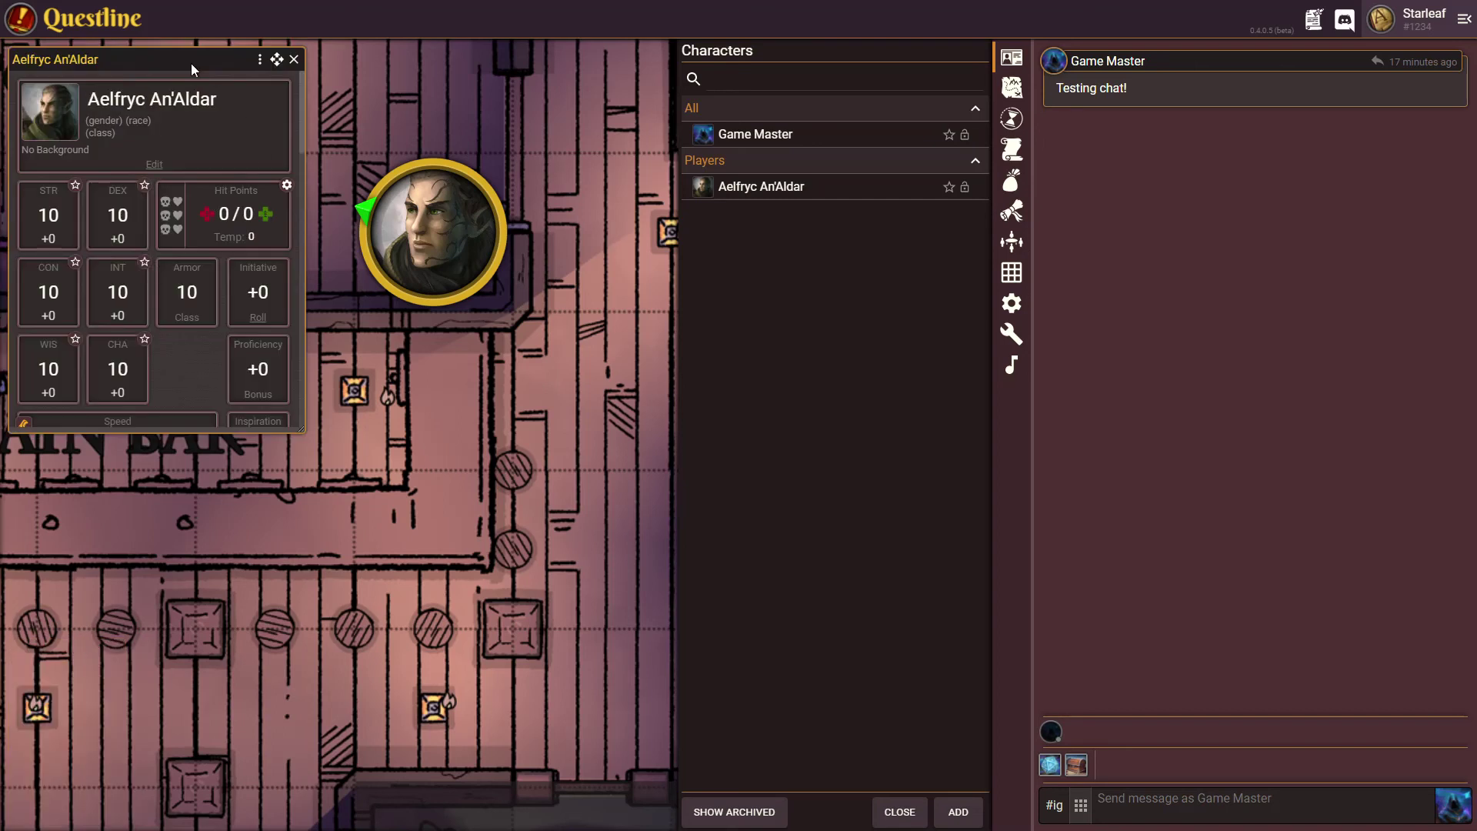
left_click(294, 59)
double_click(443, 243)
left_click_drag(304, 432, 311, 774)
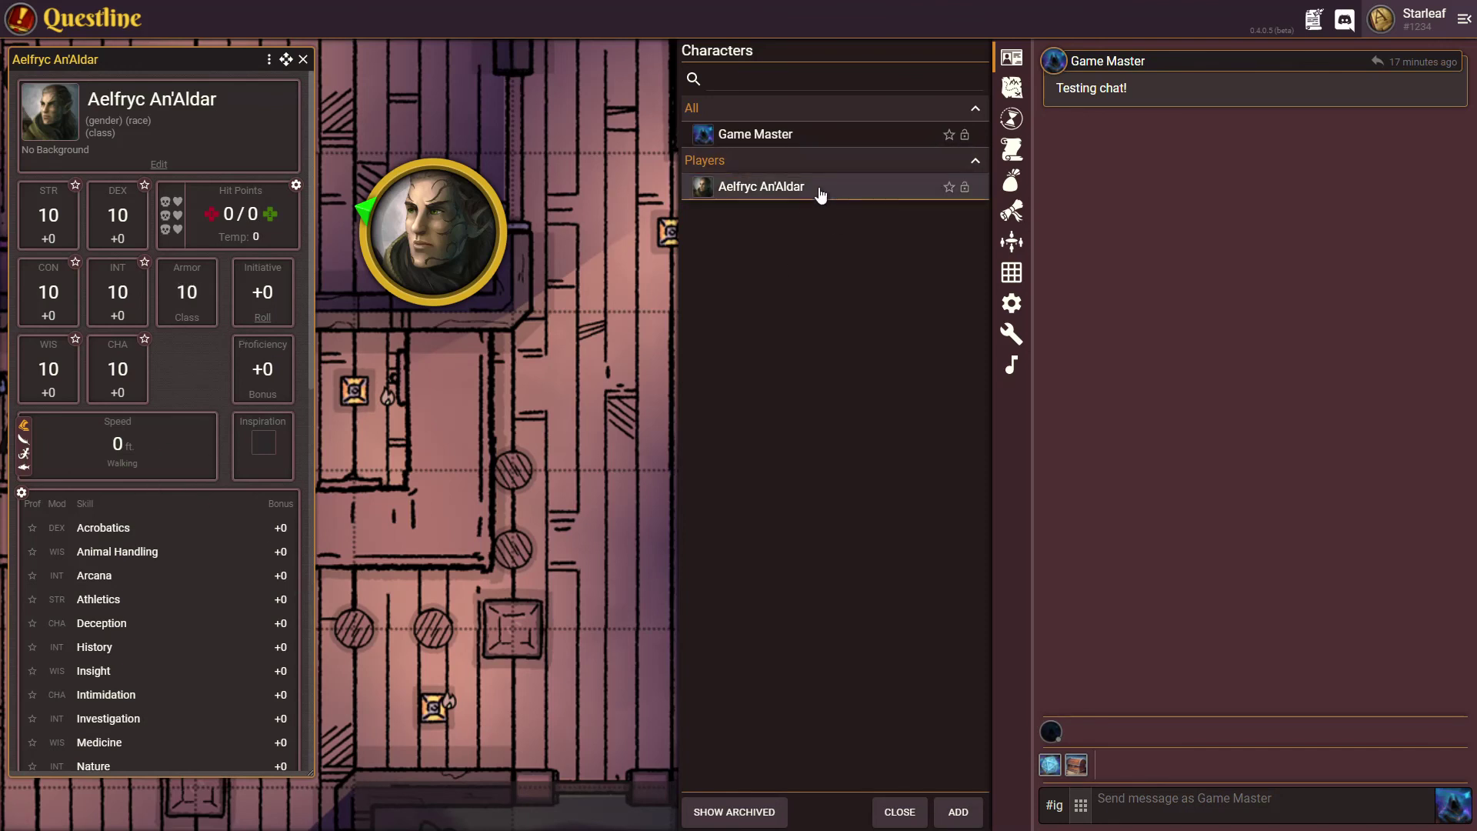
Set Aelfryc's hit points to 55 / 55 and close the sheet.
left_click(254, 216)
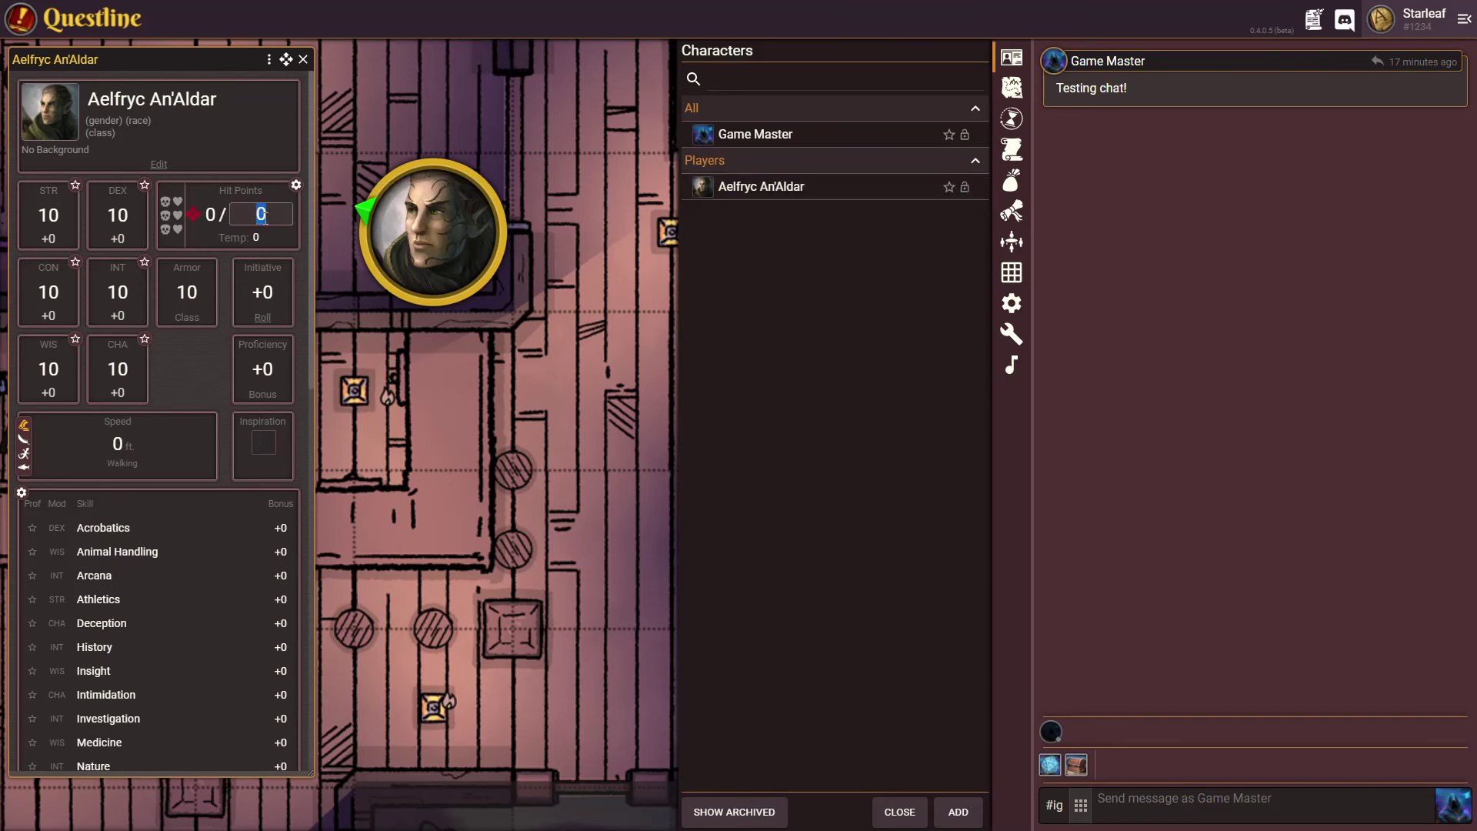
type("55")
left_click(220, 222)
type("55 / 55")
left_click(286, 140)
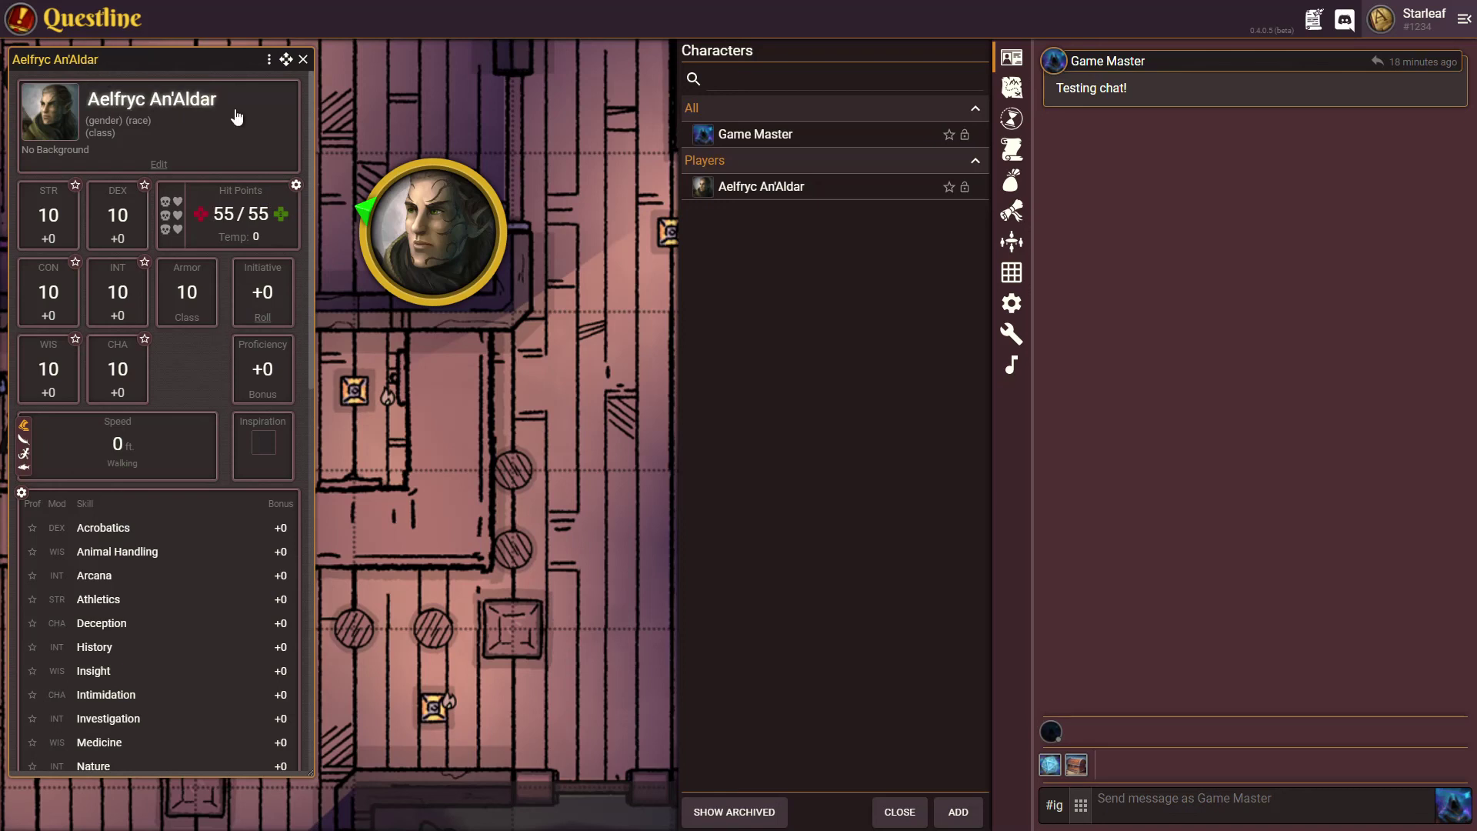
left_click(303, 59)
left_click(406, 229)
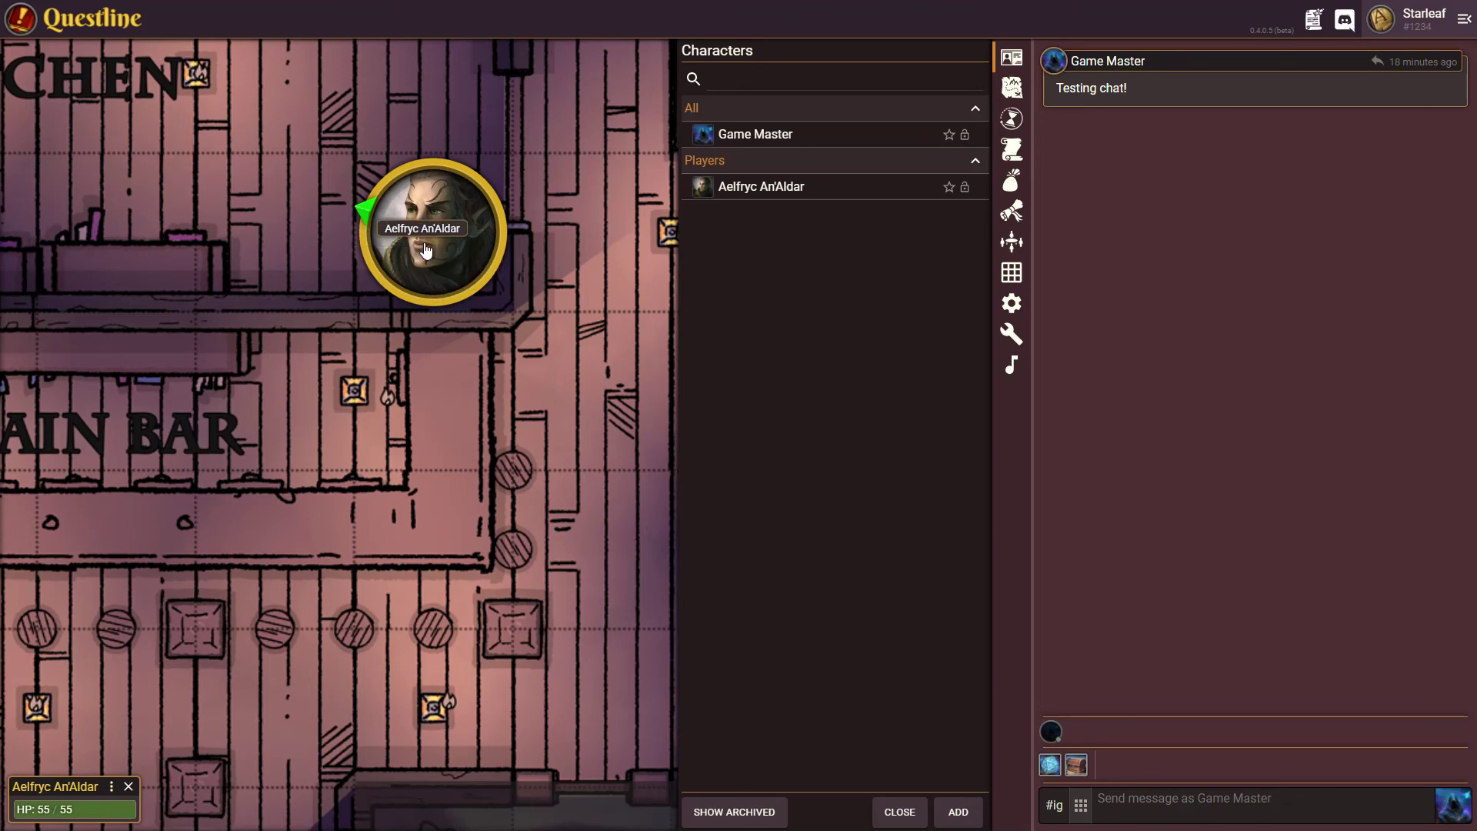
Move Aelfryc's token from beside the kitchen down to the floor below the main bar.
scroll(472, 369, "down", 5)
left_click_drag(499, 378, 363, 346)
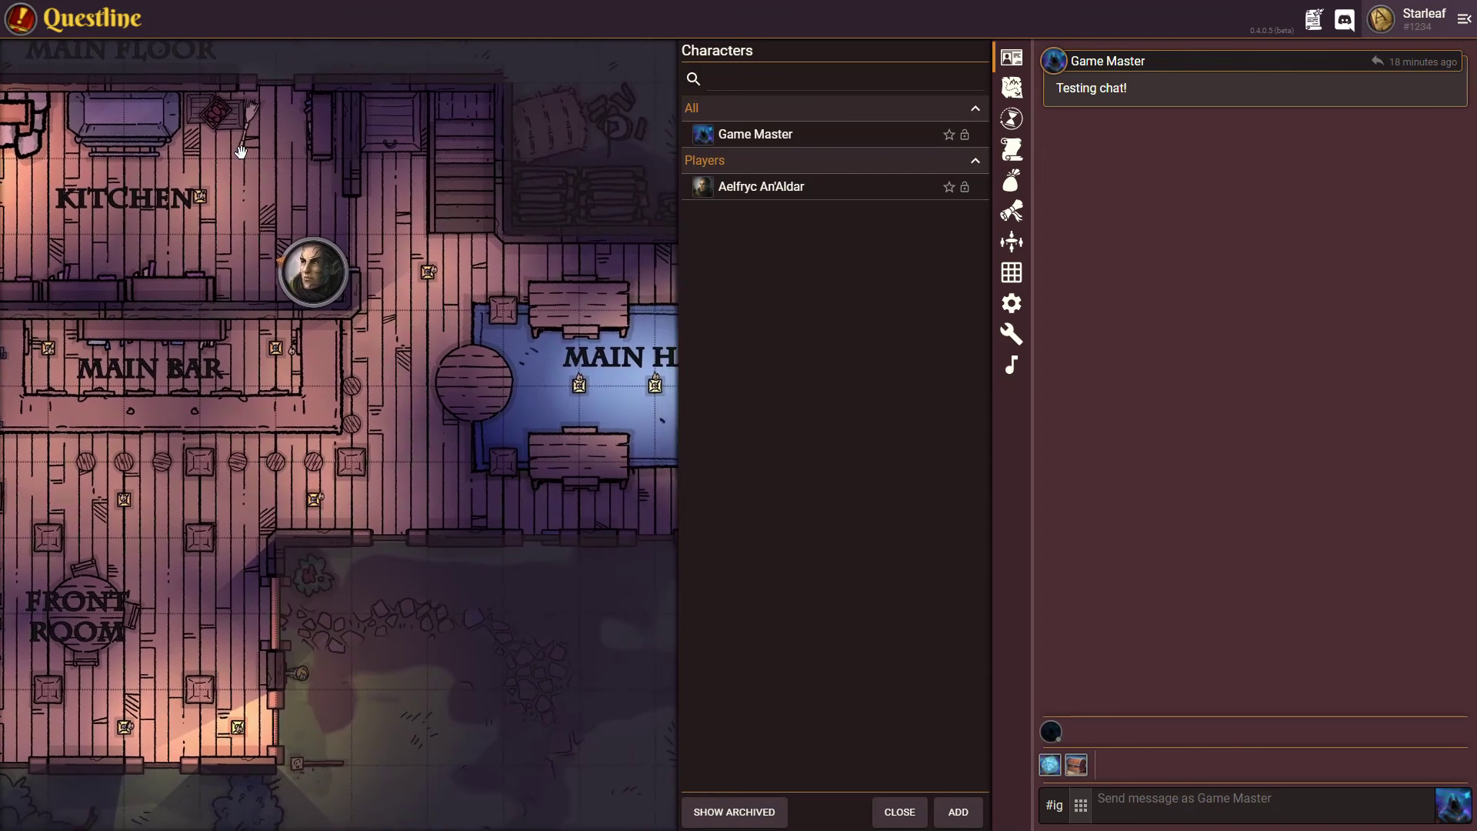
left_click(312, 281)
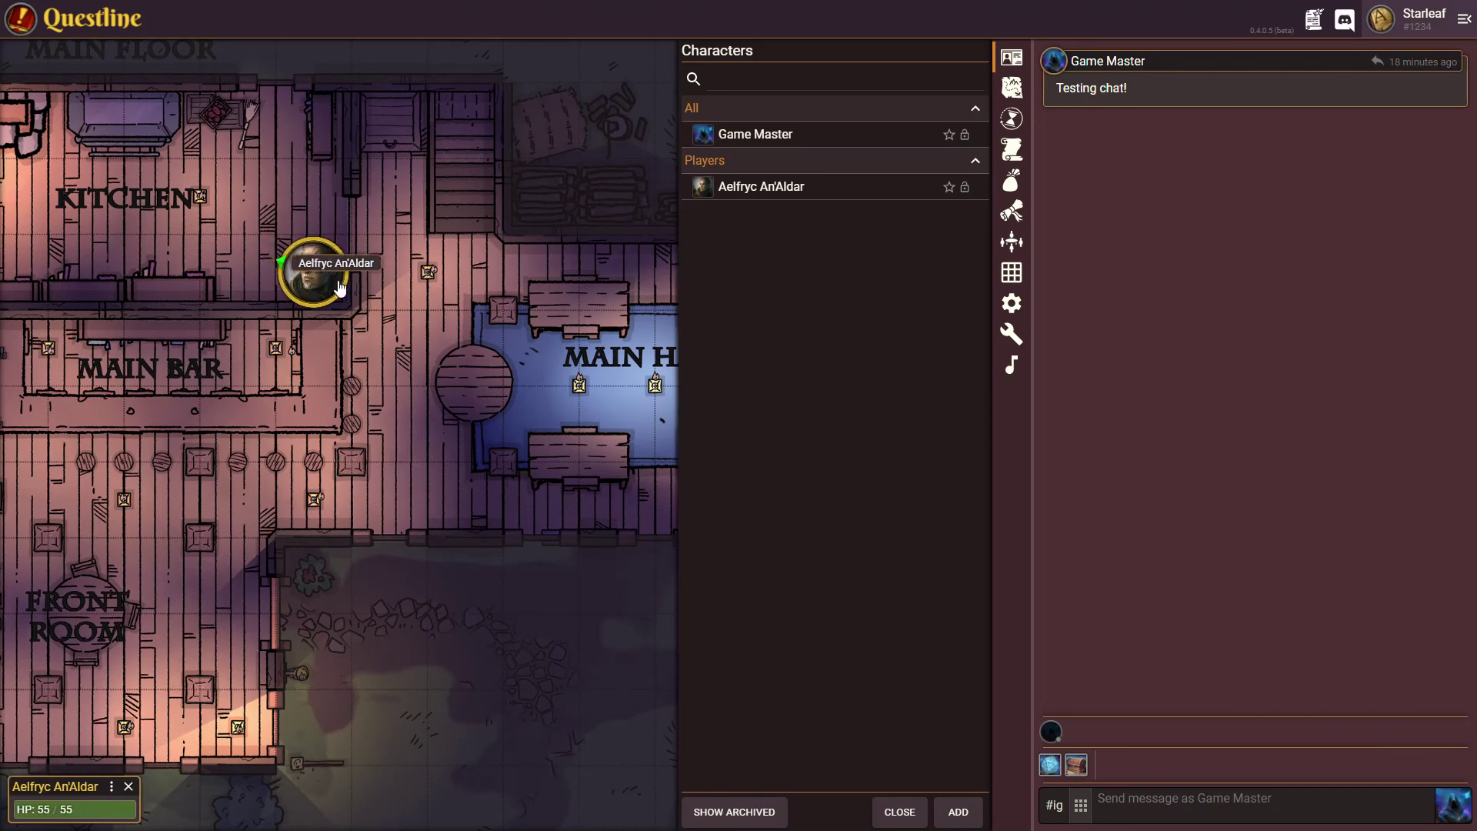
left_click_drag(312, 281, 517, 508)
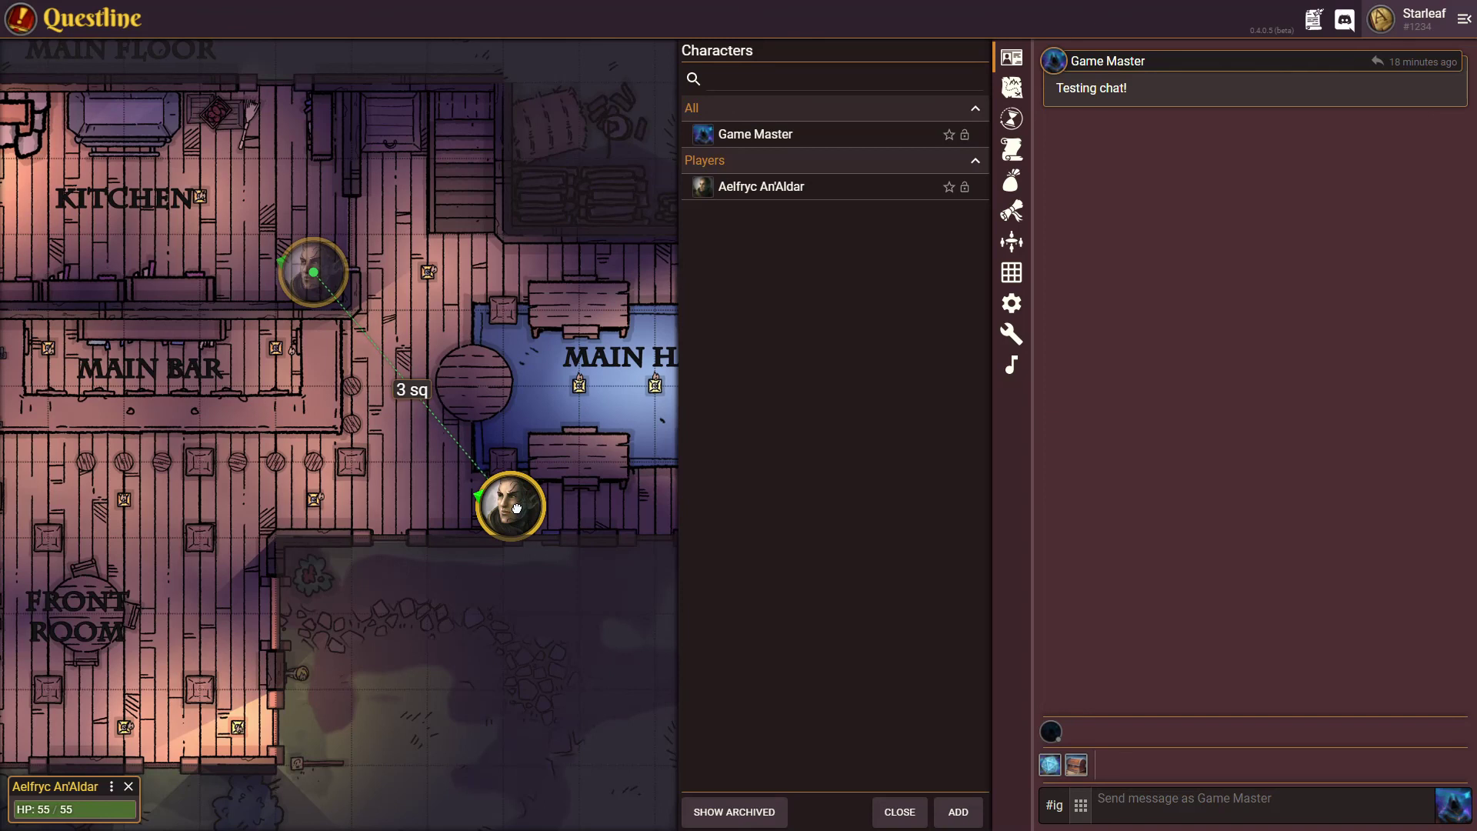
left_click_drag(517, 508, 260, 504)
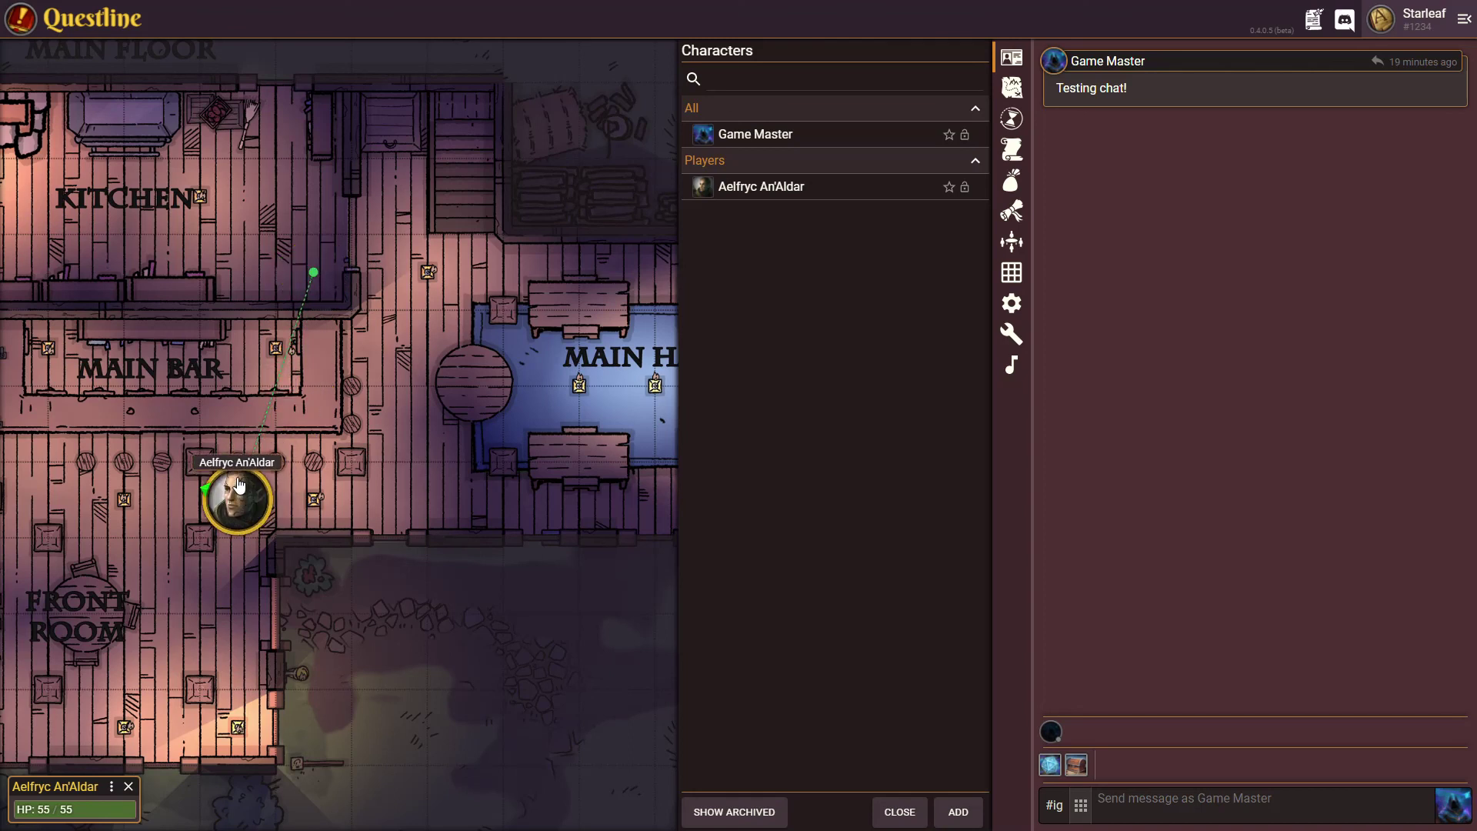
Review the grid, scale and fog-of-war map settings, then close them.
left_click(1011, 273)
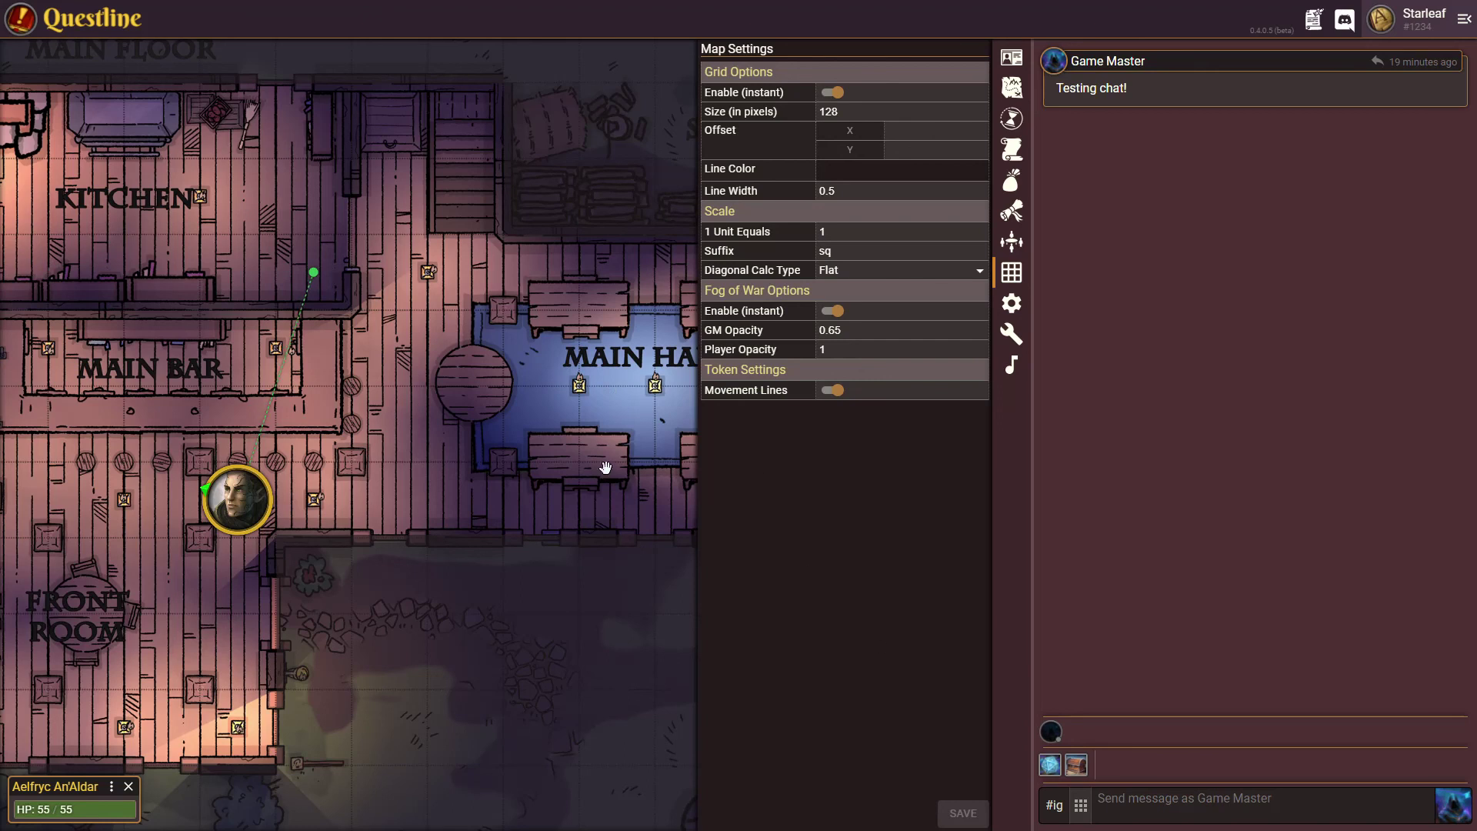
left_click(1012, 273)
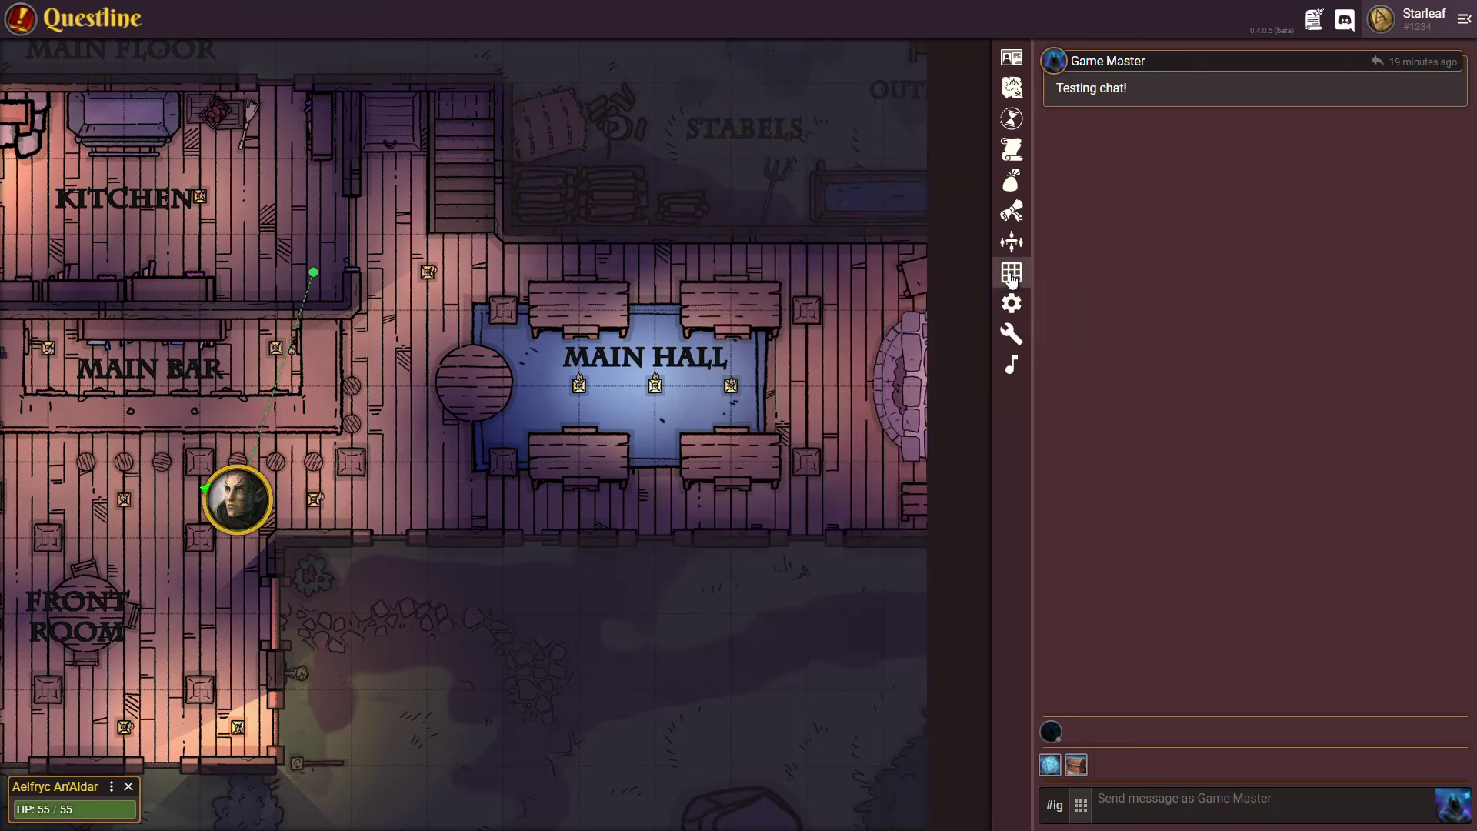